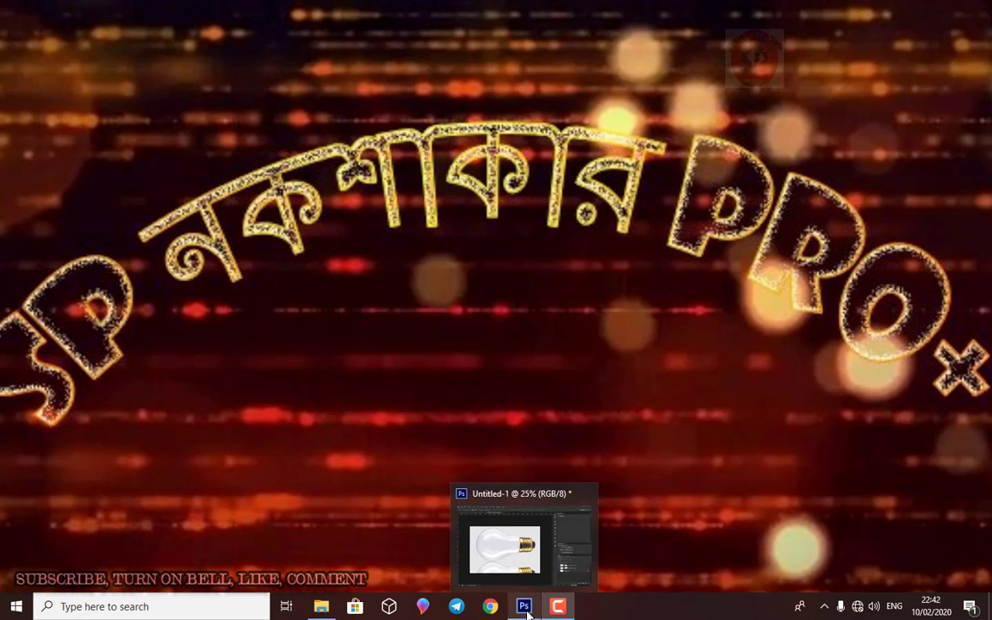
# Restore the Photoshop window showing the two-bulb Untitled-1 document
pyautogui.click(526, 607)
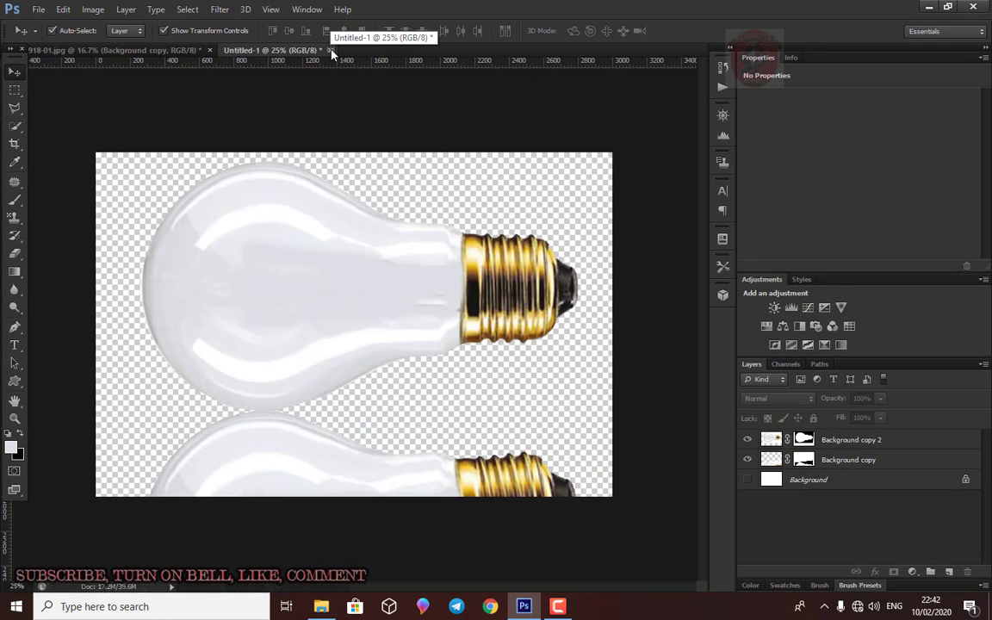
# Close the old Untitled-1 document without saving and begin a new document
pyautogui.click(331, 50)
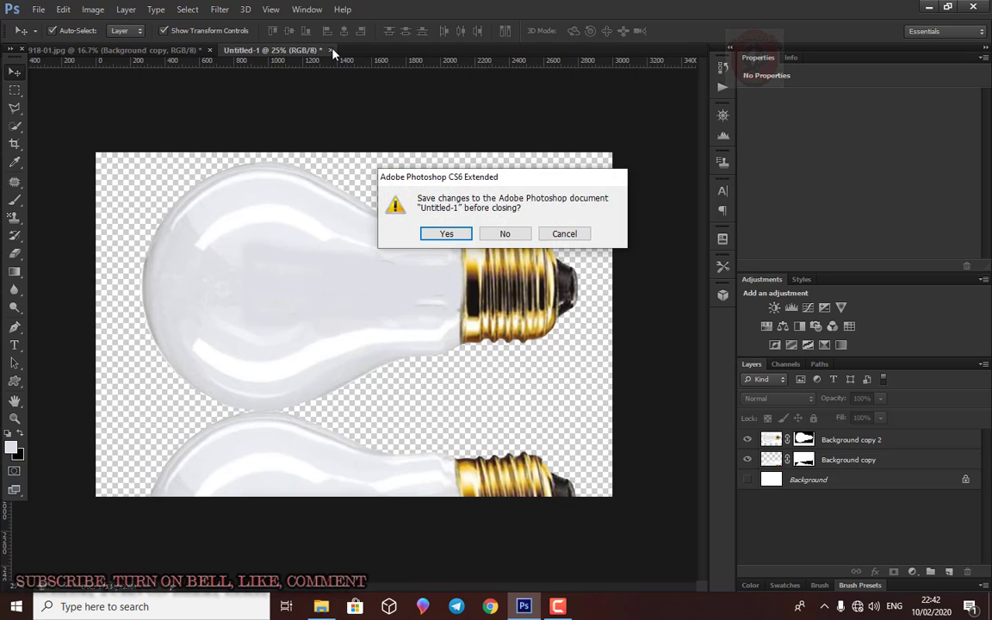
pyautogui.click(505, 233)
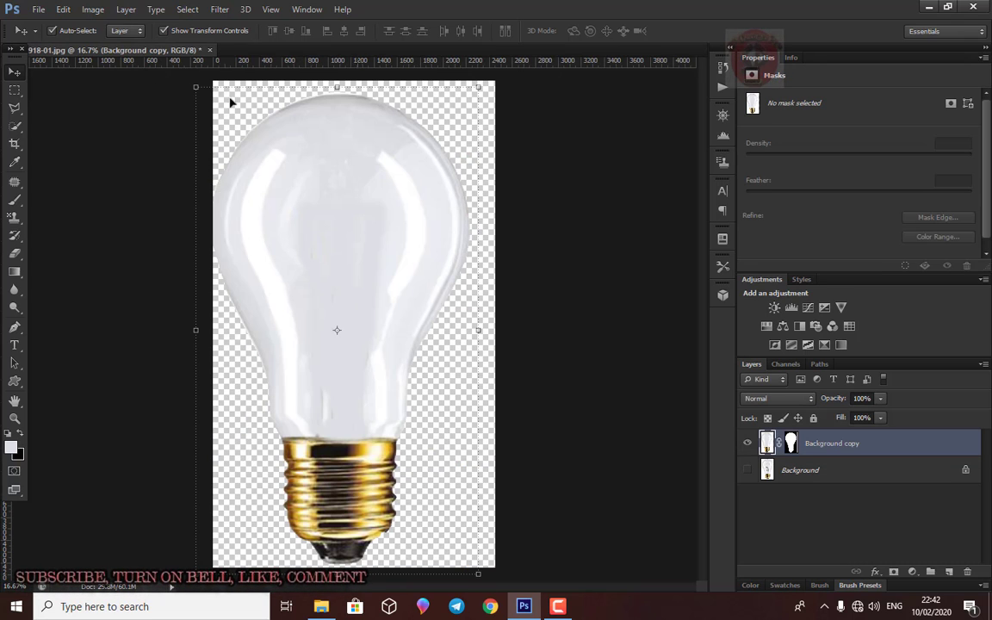
pyautogui.click(38, 10)
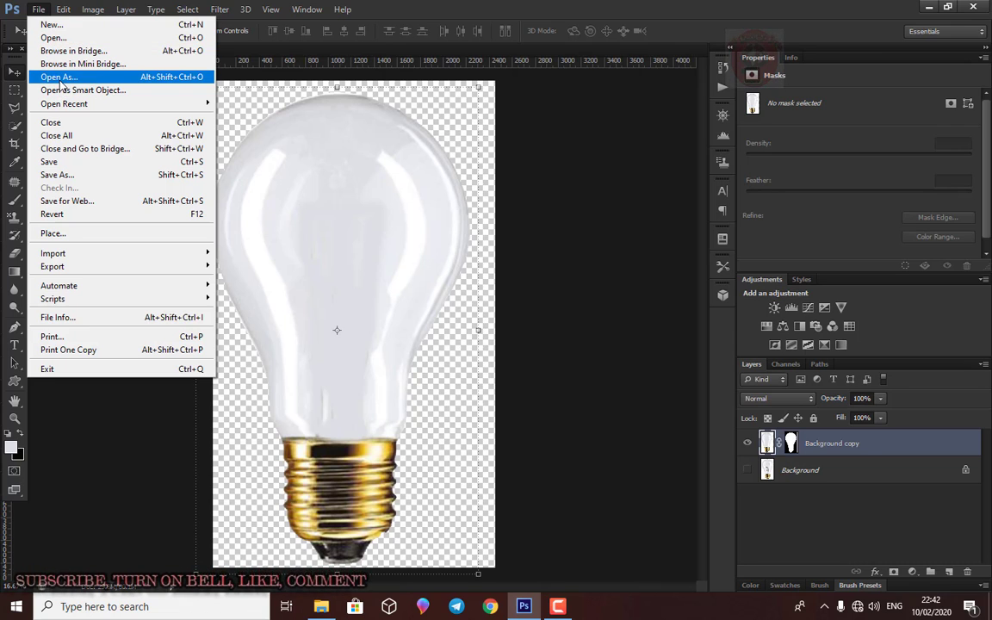
pyautogui.click(41, 27)
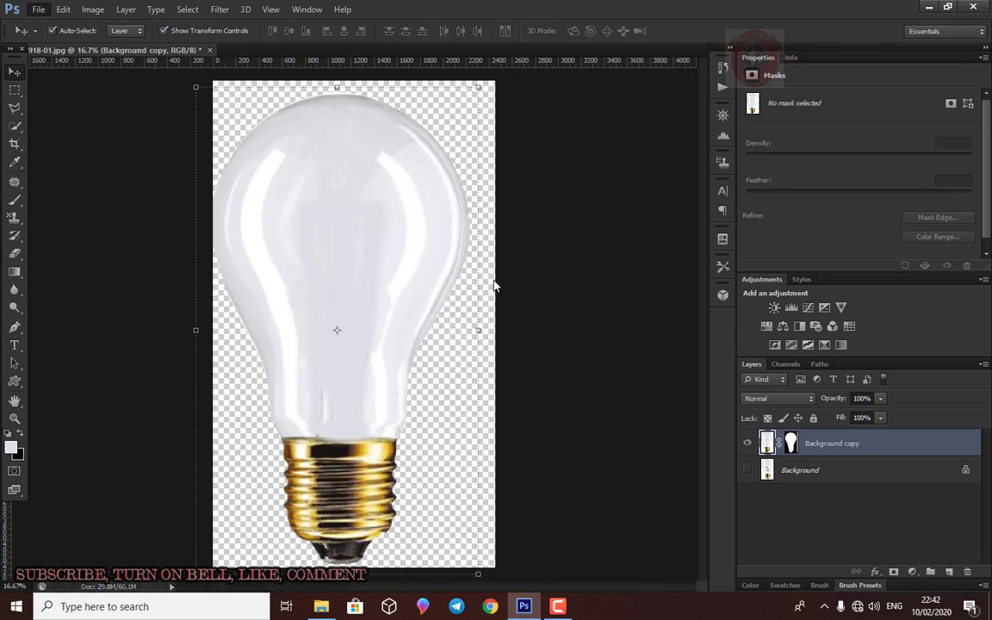
# Set the new document to 3000 × 2000 px and create it
pyautogui.click(444, 270)
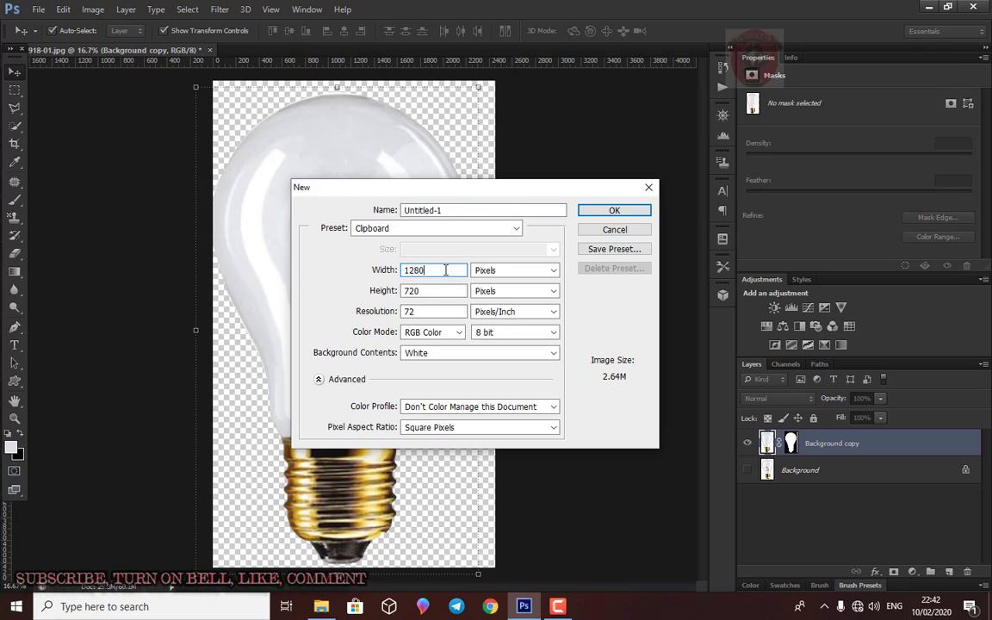
pyautogui.press('BackSpace')
pyautogui.press('BackSpace')
pyautogui.press('BackSpace')
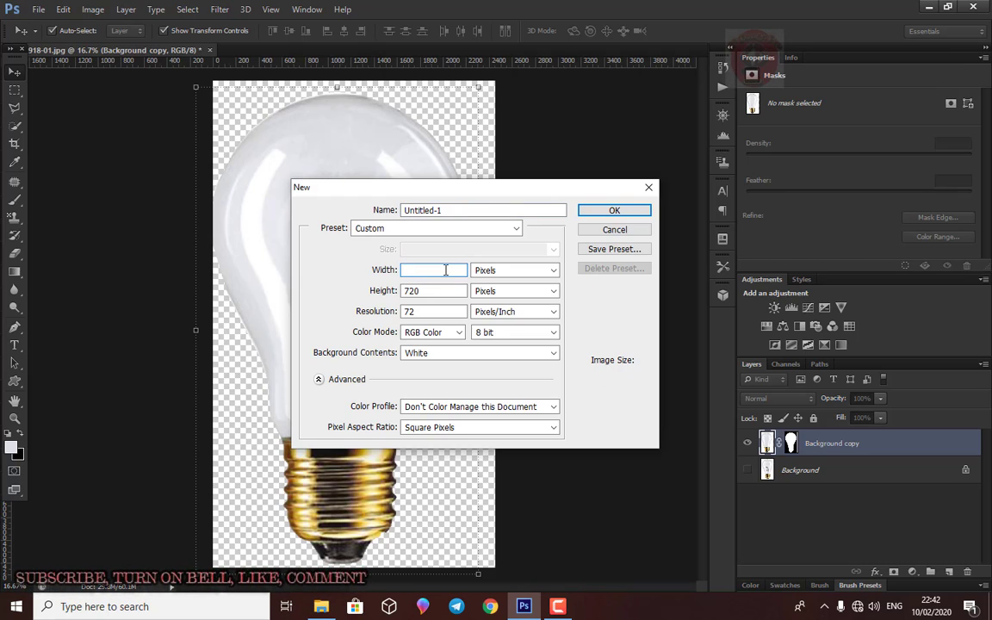
pyautogui.write('3000')
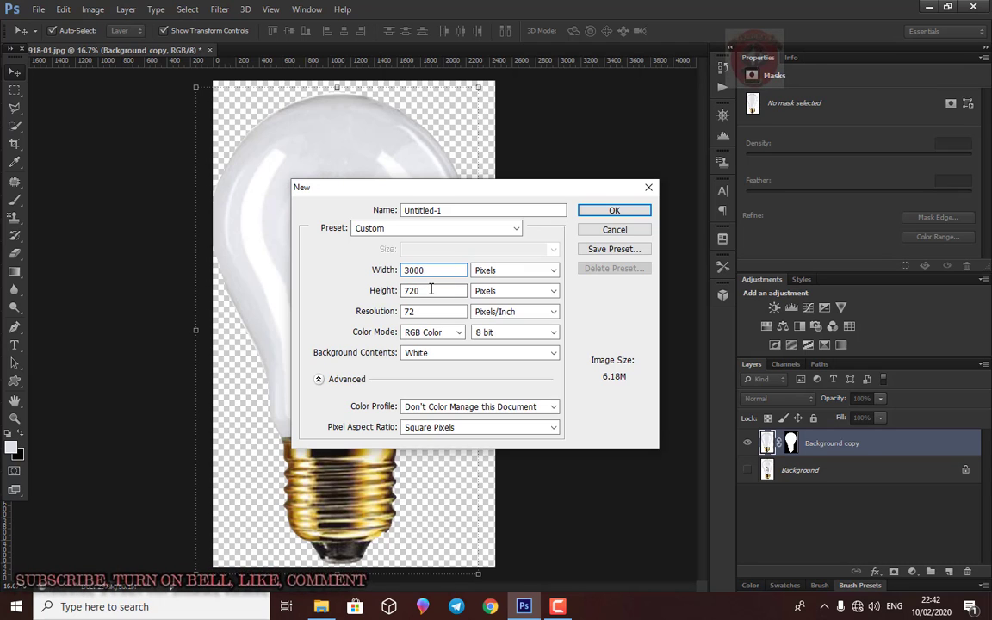
pyautogui.press('BackSpace')
pyautogui.press('BackSpace')
pyautogui.press('BackSpace')
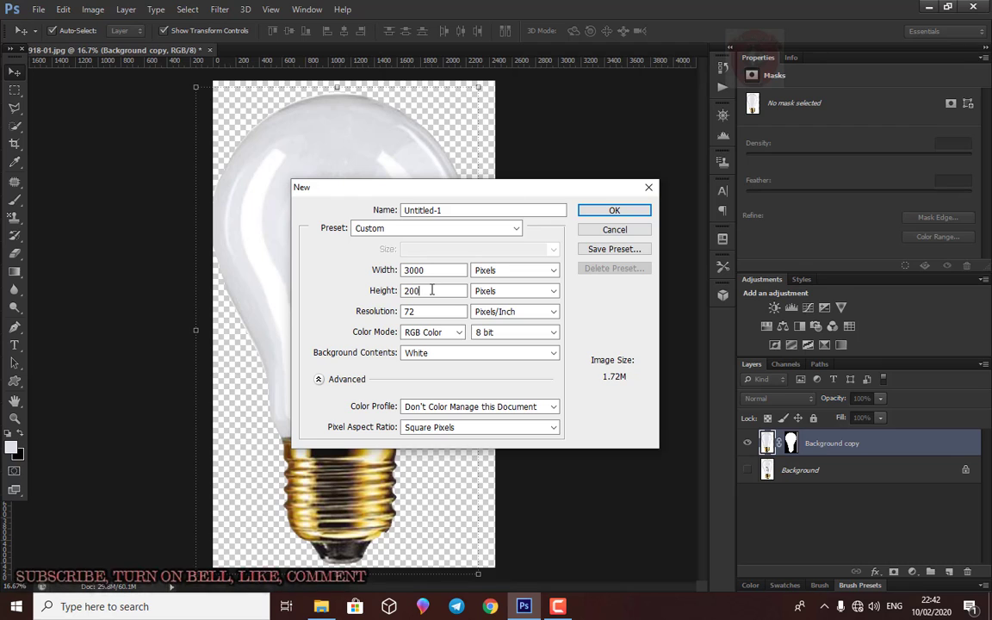
pyautogui.write('0')
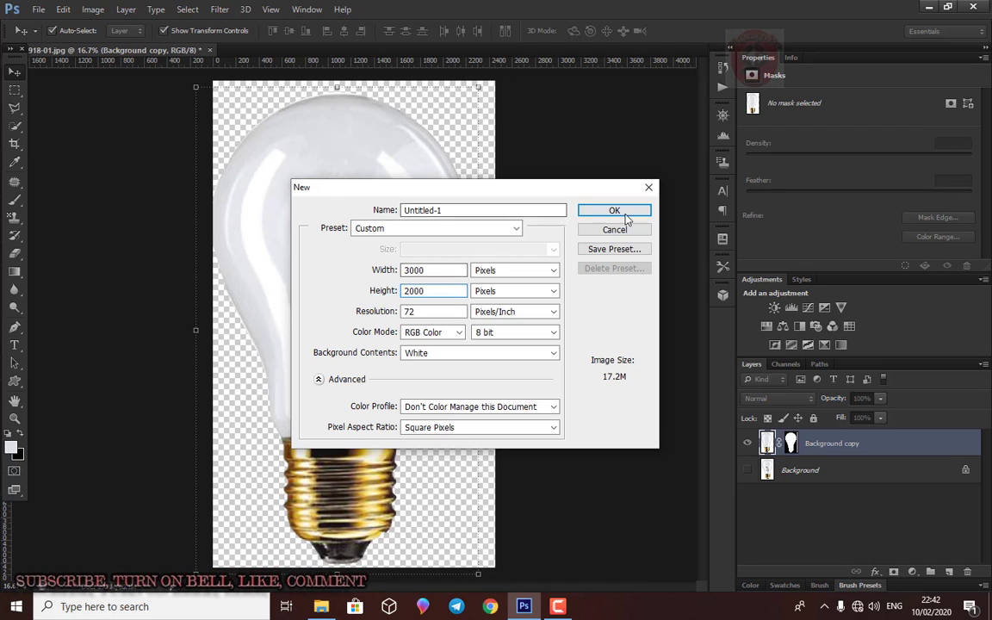
pyautogui.click(616, 212)
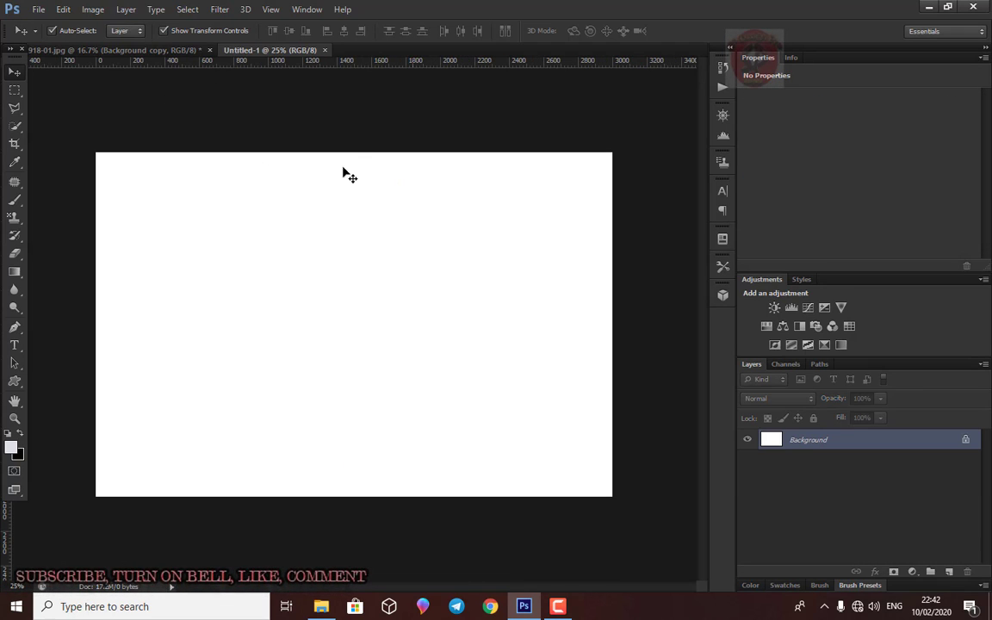
# Drag the masked bulb layer from 918-01.jpg into the new Untitled-1 document
pyautogui.click(73, 50)
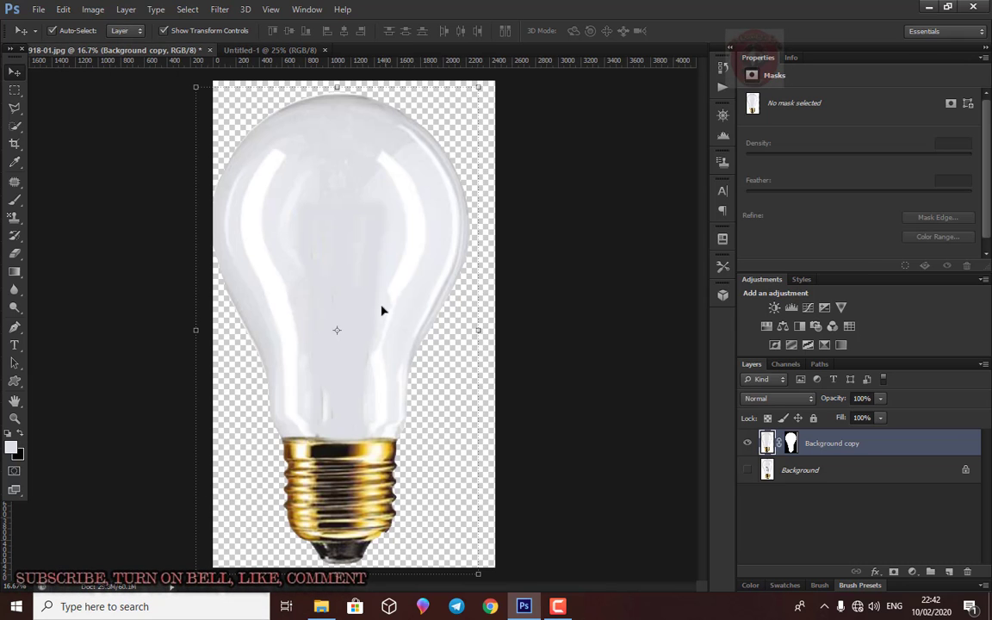
pyautogui.moveTo(347, 243); pyautogui.dragTo(255, 50)
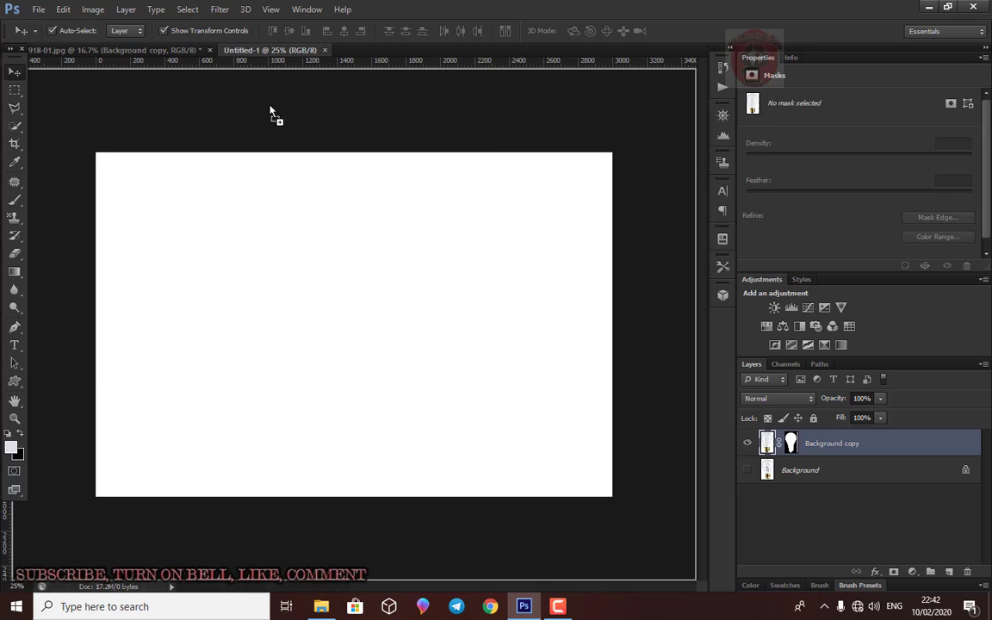
pyautogui.moveTo(255, 50); pyautogui.dragTo(392, 316)
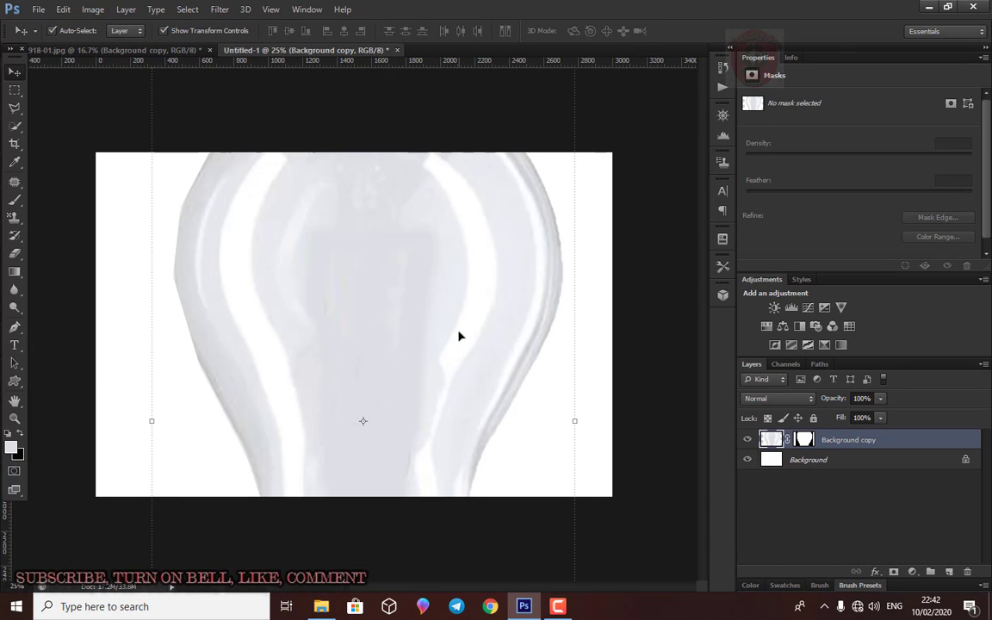
pyautogui.hotkey('ctrl', '-')
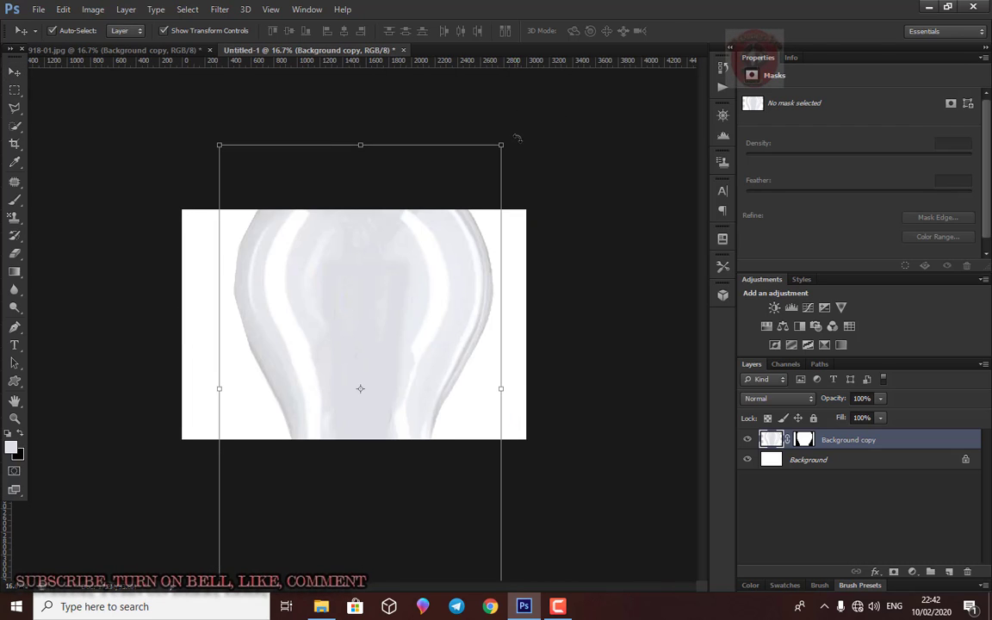
# Rotate the bulb onto its side, scale it to about 69% × 72%, and place it low
pyautogui.moveTo(515, 130)
pyautogui.mouseDown()
pyautogui.moveTo(148, 214)
pyautogui.moveTo(138, 250)
pyautogui.mouseUp()
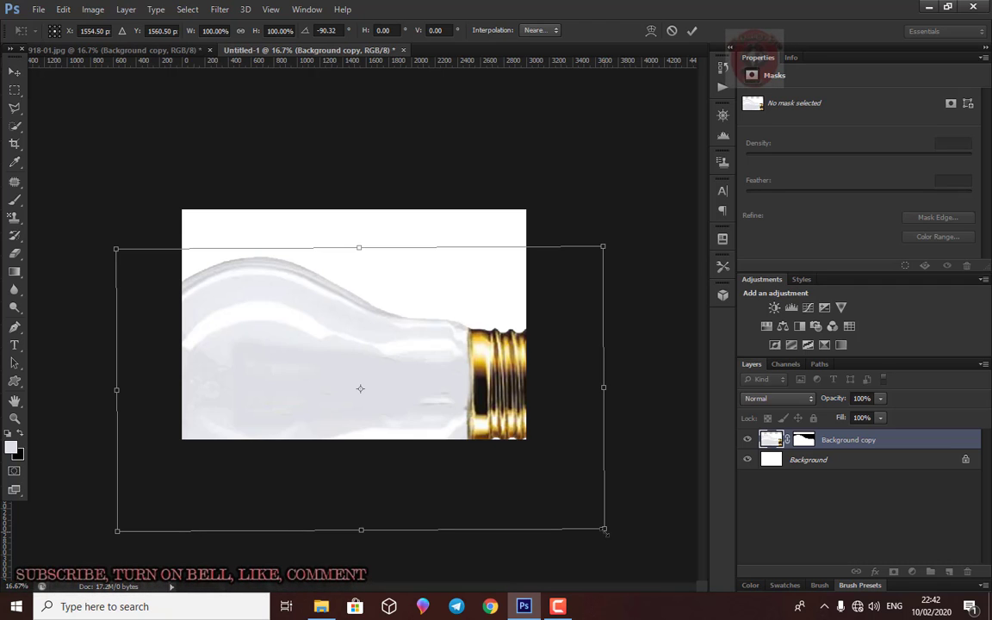
pyautogui.moveTo(603, 530); pyautogui.dragTo(525, 479)
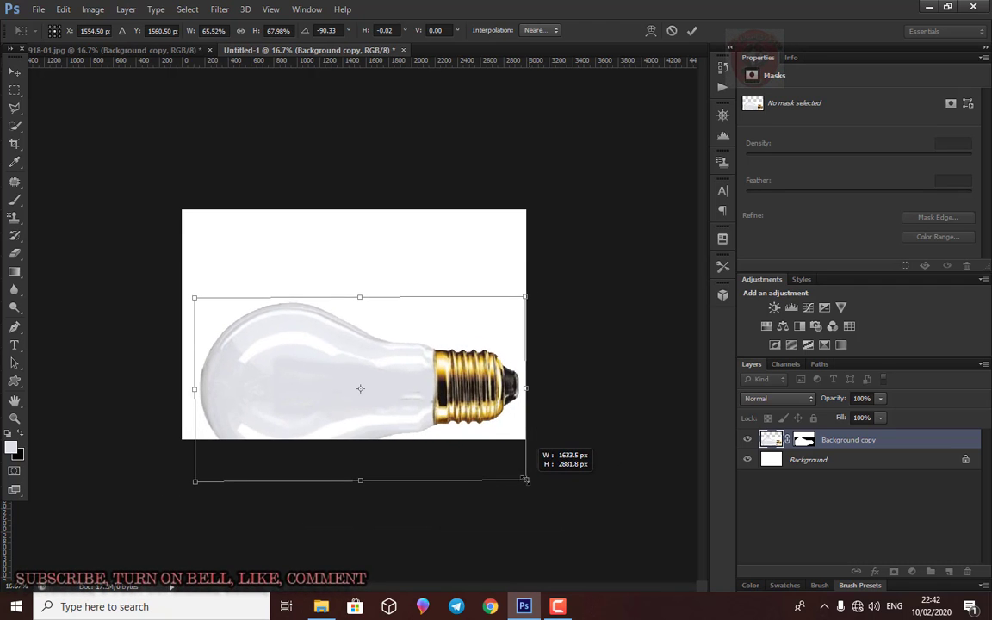
pyautogui.moveTo(525, 480); pyautogui.dragTo(541, 485)
pyautogui.moveTo(416, 389); pyautogui.dragTo(411, 387)
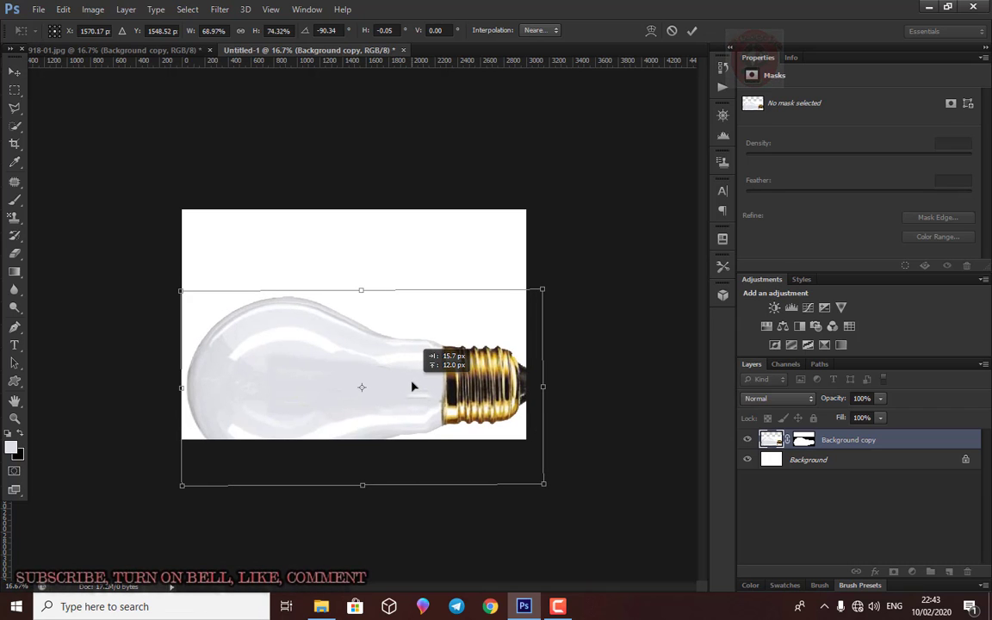
pyautogui.moveTo(410, 386); pyautogui.dragTo(411, 408)
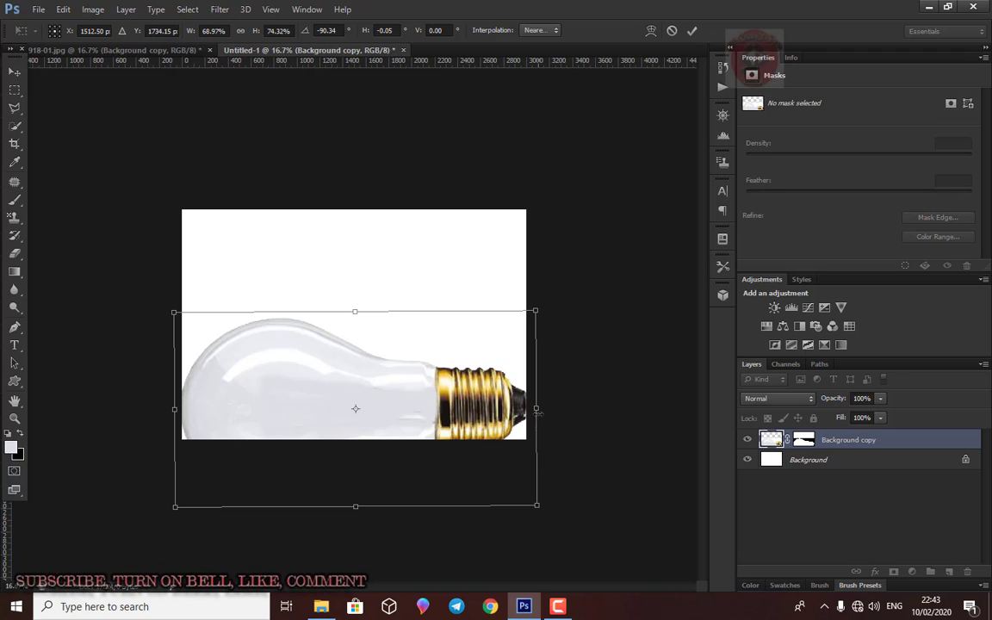
pyautogui.moveTo(536, 408); pyautogui.dragTo(530, 411)
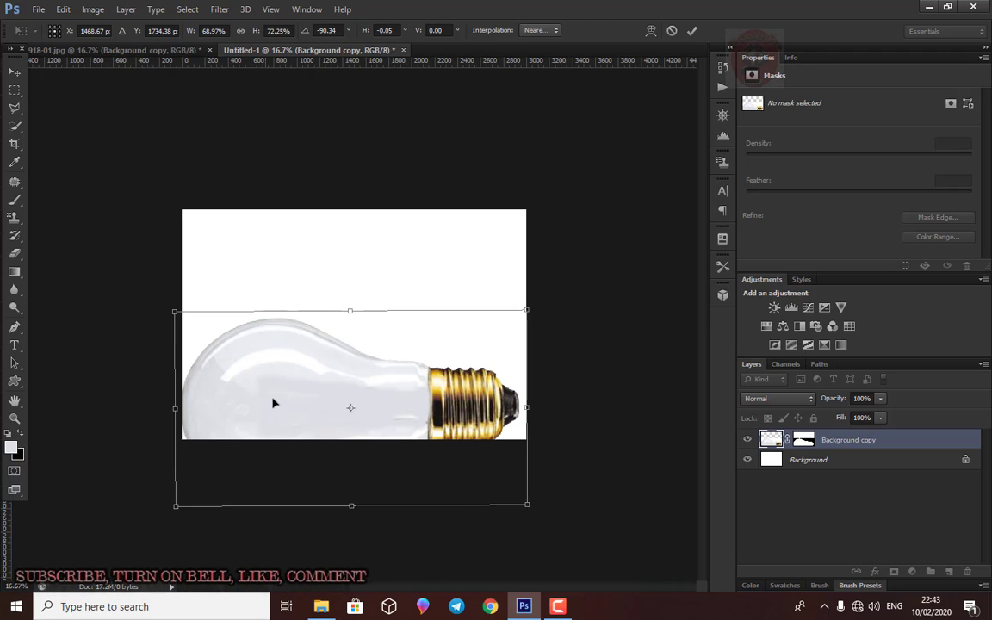
pyautogui.moveTo(275, 401); pyautogui.dragTo(282, 399)
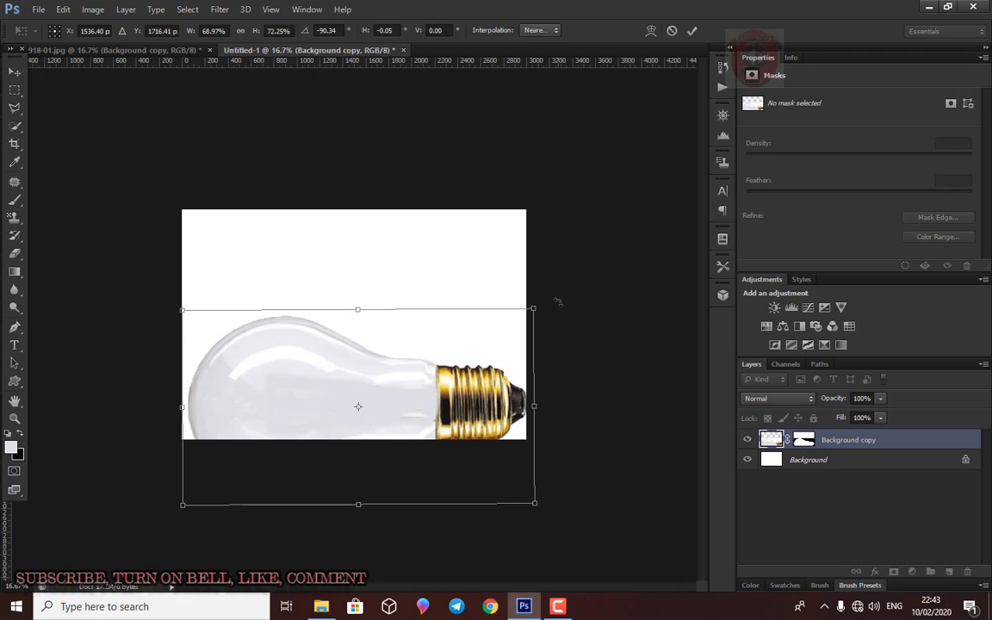
pyautogui.moveTo(558, 303); pyautogui.dragTo(556, 295)
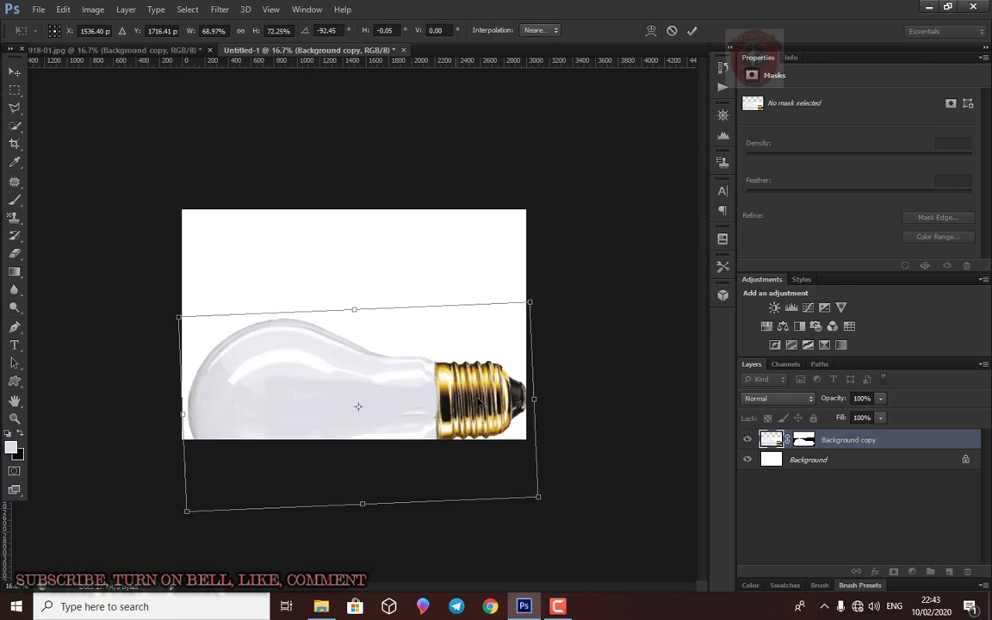
# Duplicate the bulb layer and move the reflected copy down beneath the original
pyautogui.press('Escape')
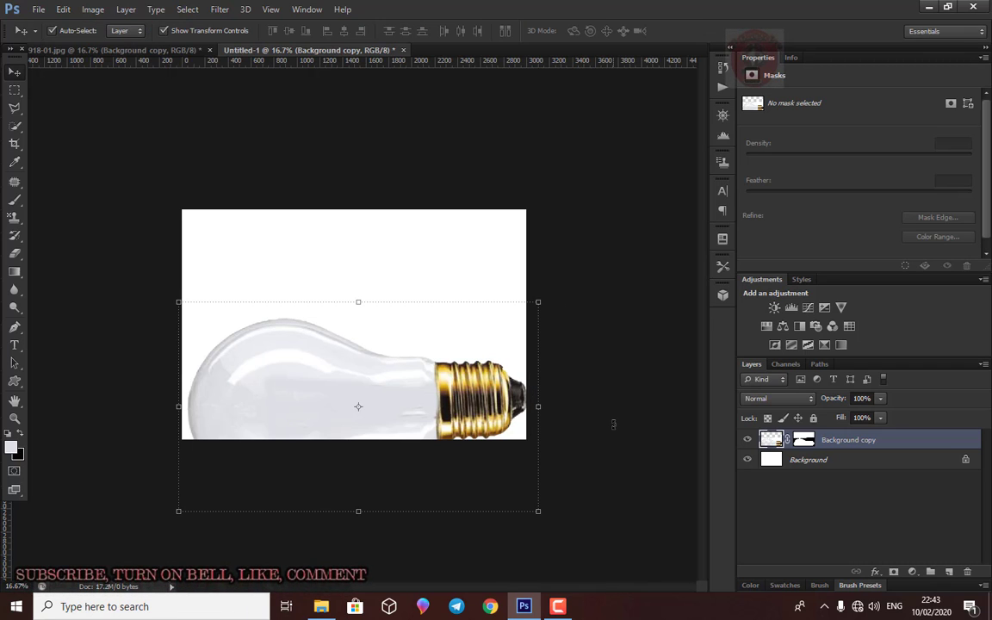
pyautogui.click(619, 429)
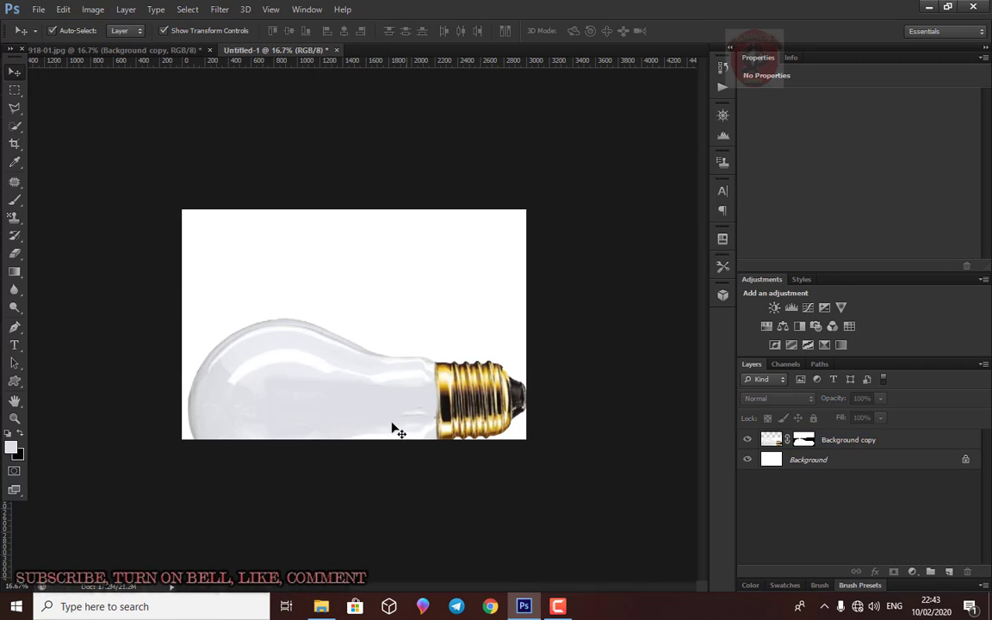
pyautogui.click(314, 407)
pyautogui.moveTo(893, 440); pyautogui.dragTo(945, 569)
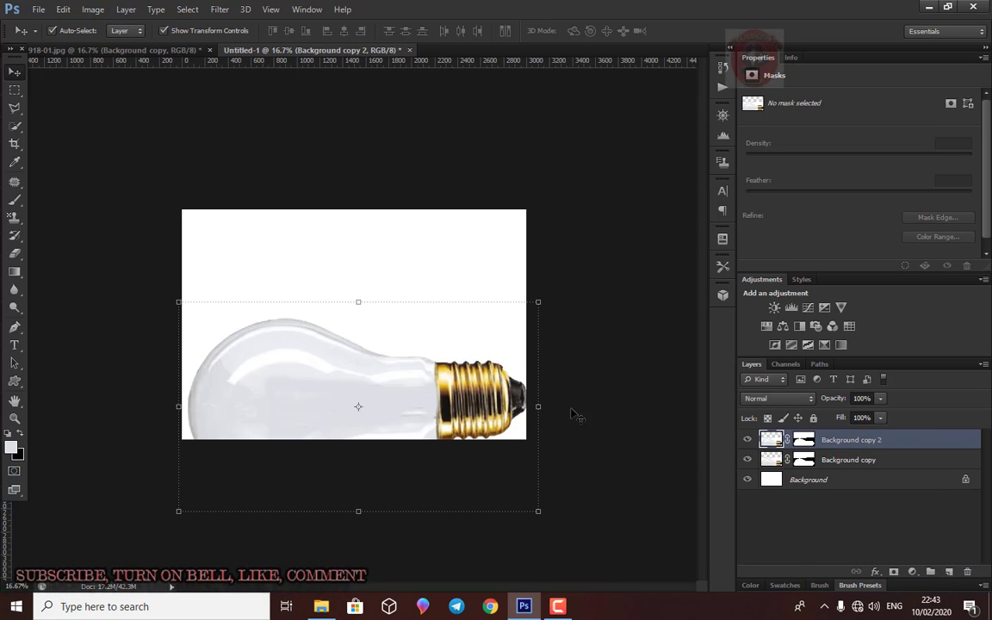
pyautogui.moveTo(335, 383); pyautogui.dragTo(319, 250)
pyautogui.moveTo(331, 379); pyautogui.dragTo(330, 404)
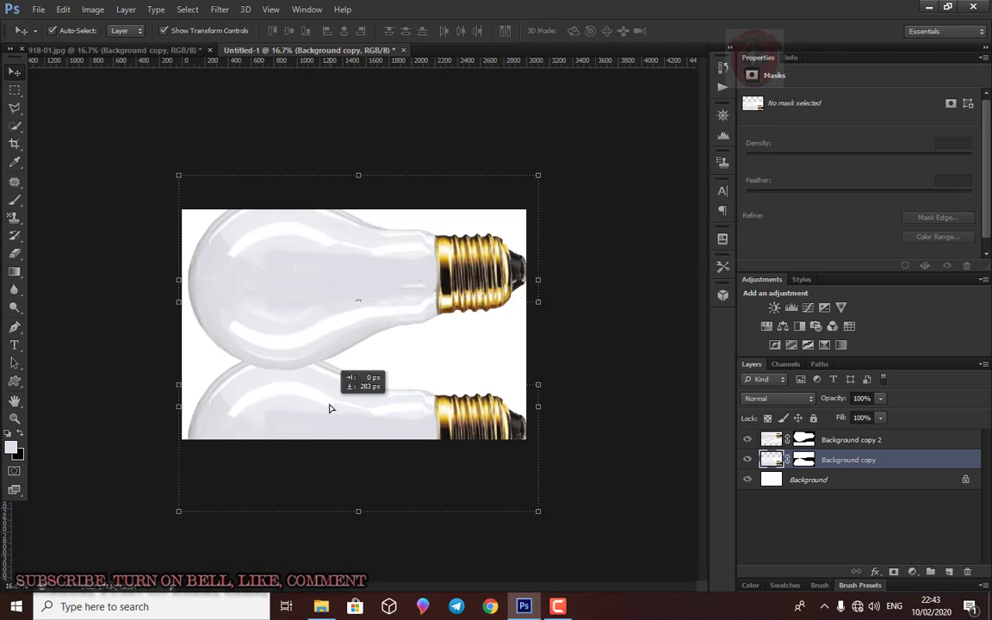
pyautogui.moveTo(330, 404); pyautogui.dragTo(330, 436)
# Try rotating the reflected bulb, then cancel the rotation
pyautogui.moveTo(558, 331)
pyautogui.mouseDown()
pyautogui.moveTo(548, 319)
pyautogui.moveTo(565, 297)
pyautogui.mouseUp()
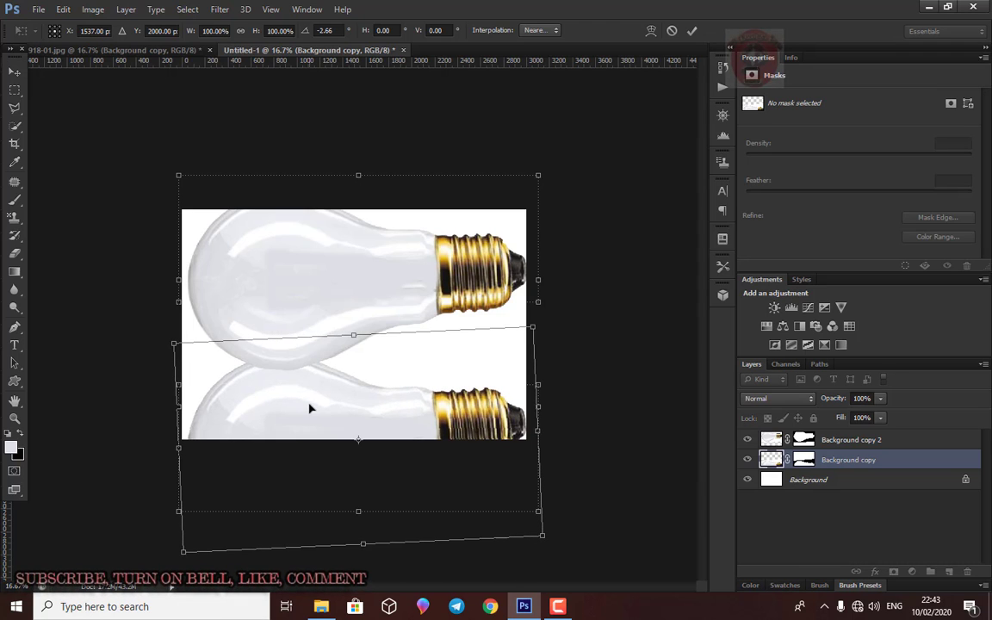
pyautogui.moveTo(310, 408); pyautogui.dragTo(312, 421)
pyautogui.moveTo(549, 332); pyautogui.dragTo(543, 322)
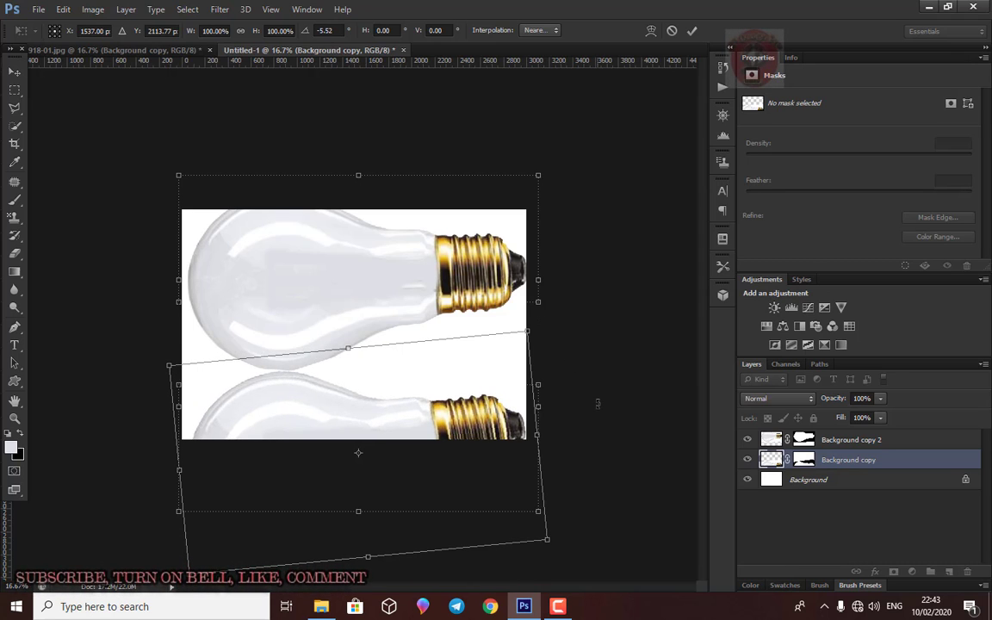
pyautogui.press('Escape')
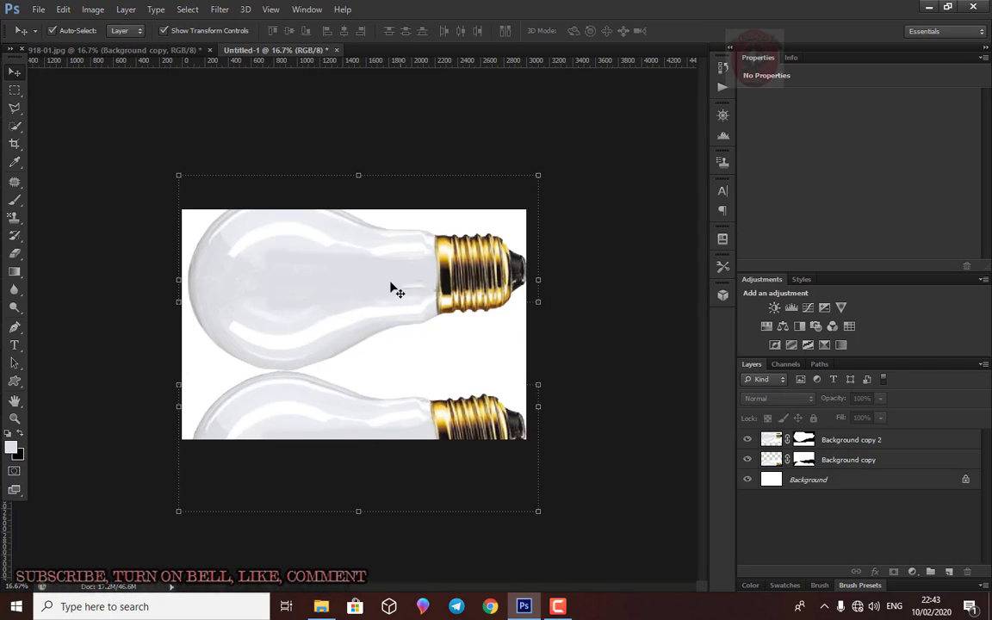
# Lower the upright bulb onto its reflection, keeping Background copy 2 at the top
pyautogui.moveTo(395, 288); pyautogui.dragTo(390, 310)
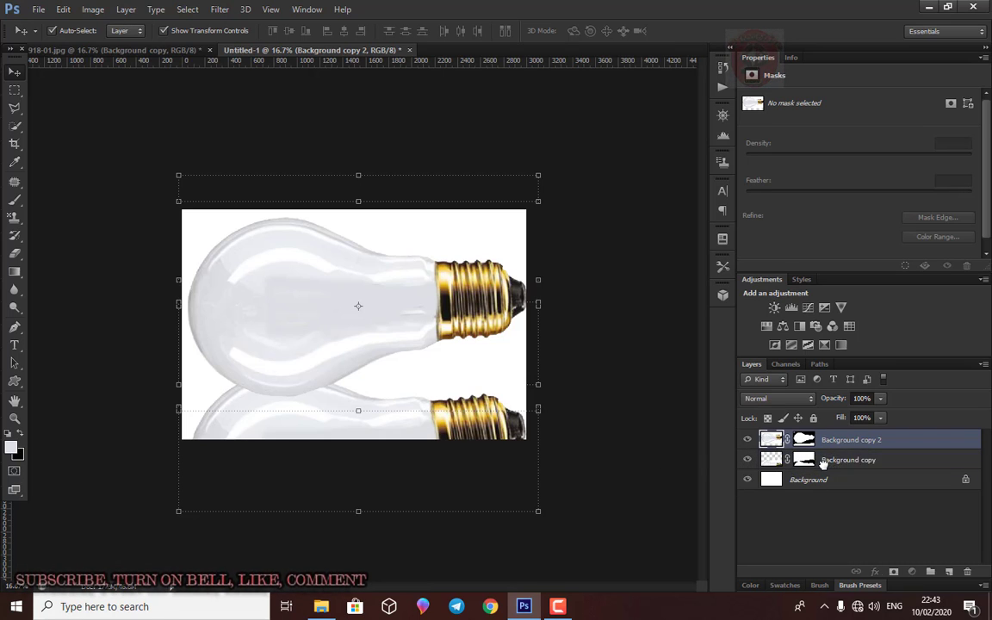
pyautogui.moveTo(824, 463); pyautogui.dragTo(825, 470)
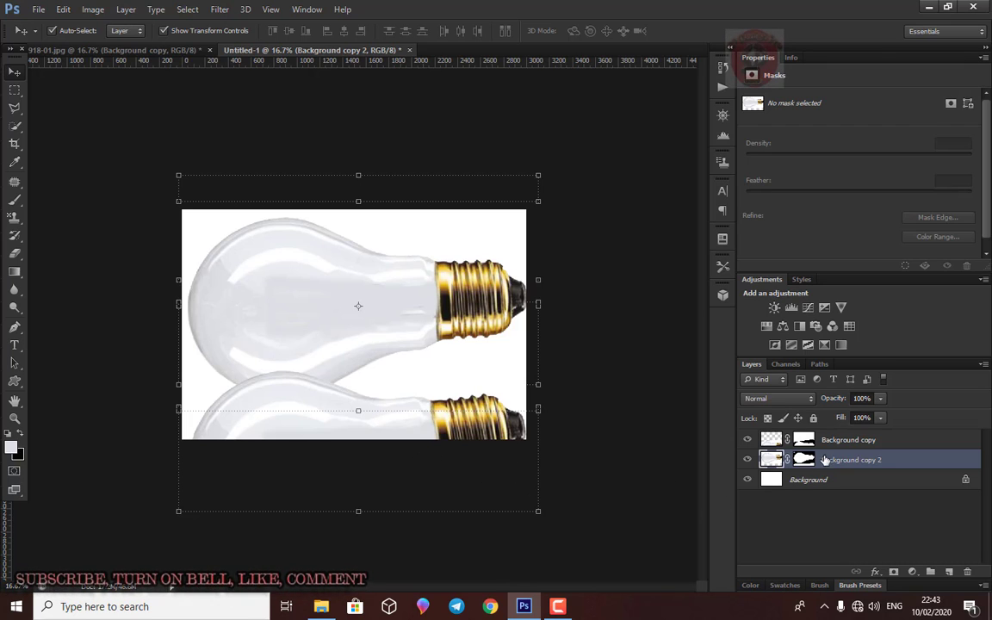
pyautogui.moveTo(825, 463); pyautogui.dragTo(825, 435)
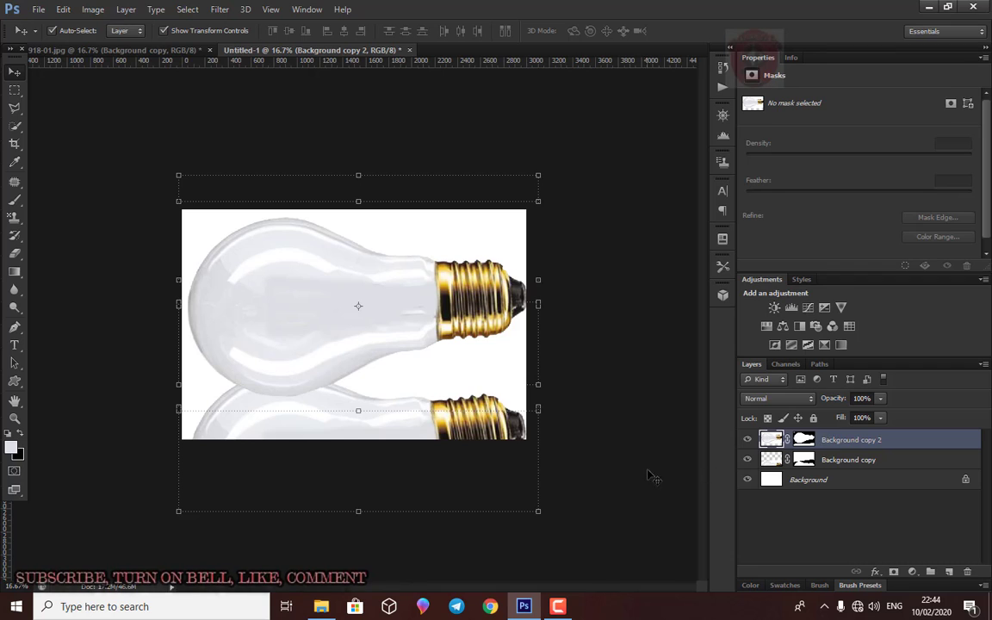
pyautogui.click(435, 441)
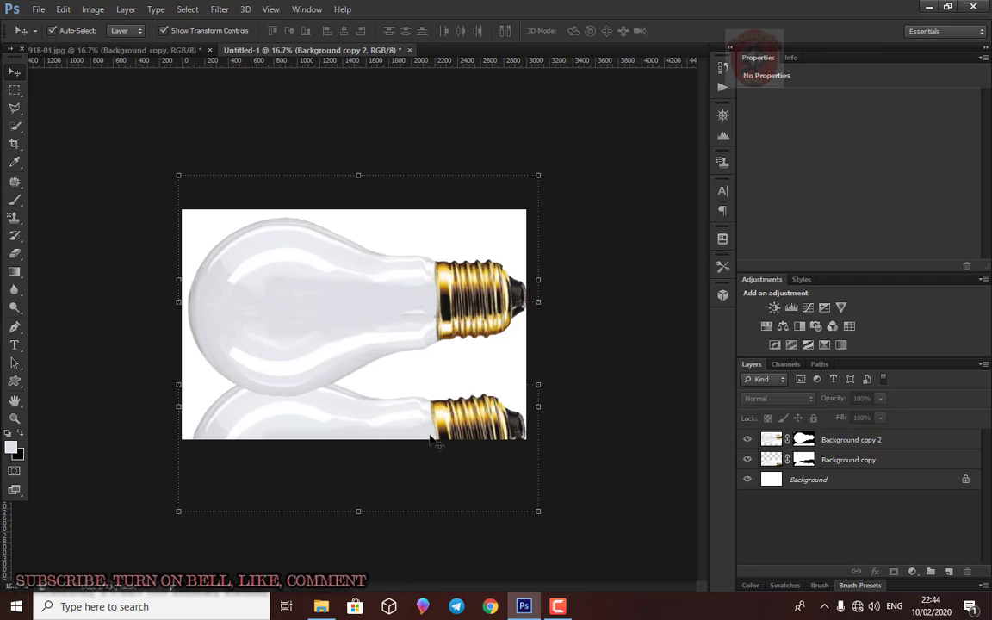
# Erase the grey seam between the two bulbs on the Background copy layer
pyautogui.click(847, 448)
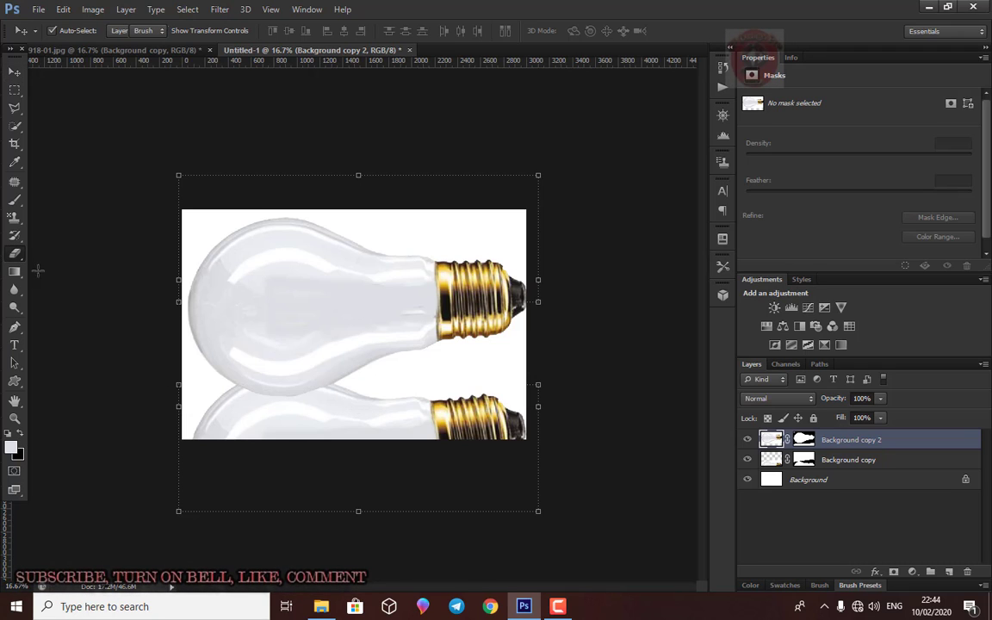
pyautogui.click(14, 254)
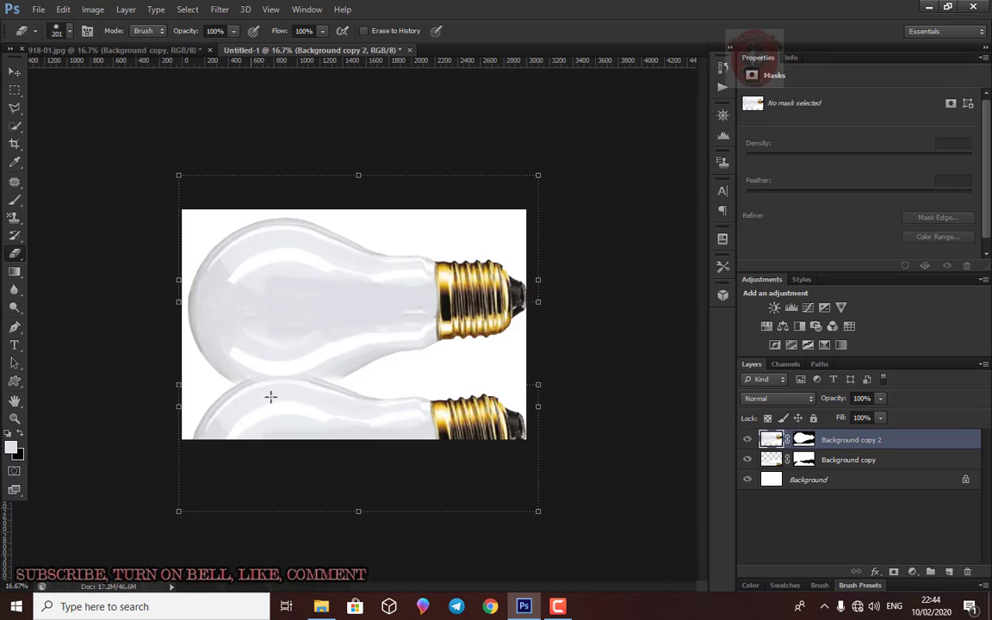
pyautogui.click(879, 462)
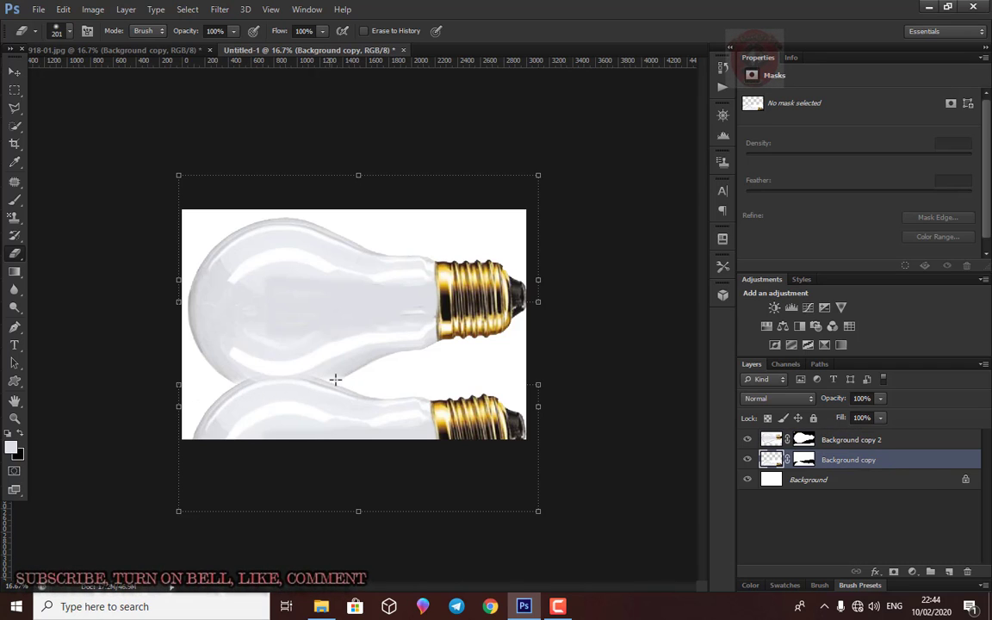
pyautogui.moveTo(314, 381); pyautogui.dragTo(224, 387)
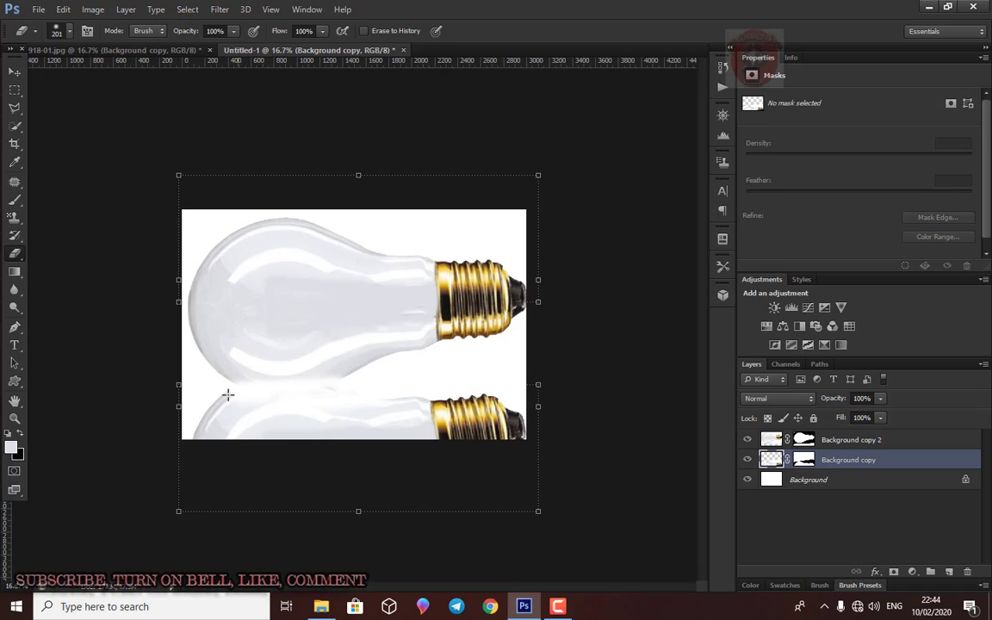
pyautogui.moveTo(217, 394); pyautogui.dragTo(320, 393)
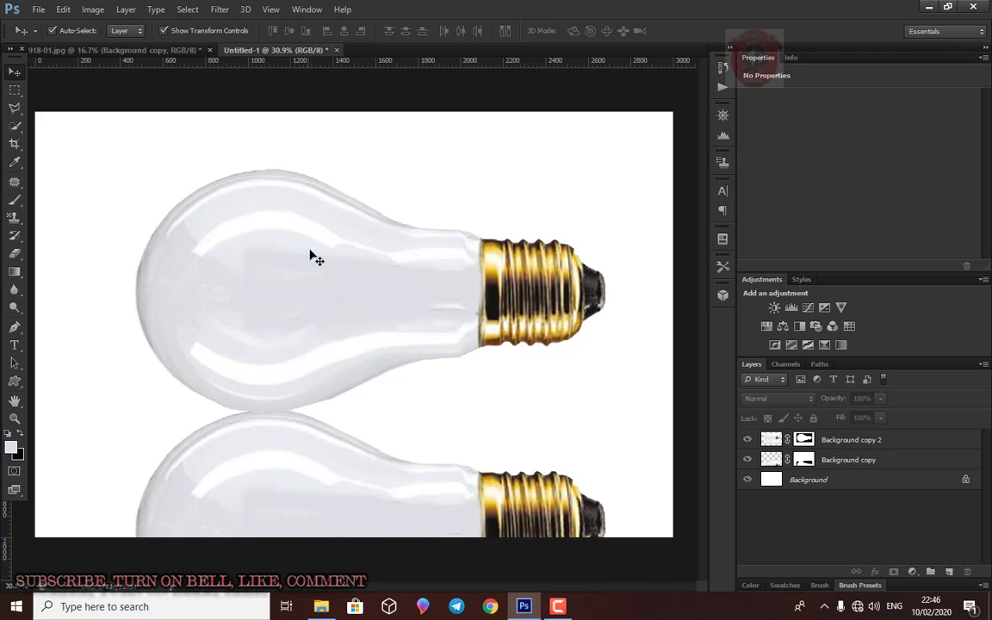
# Open the 3d6f22d2 moss-sculpture photo and convert its Background into Layer 0
pyautogui.click(40, 11)
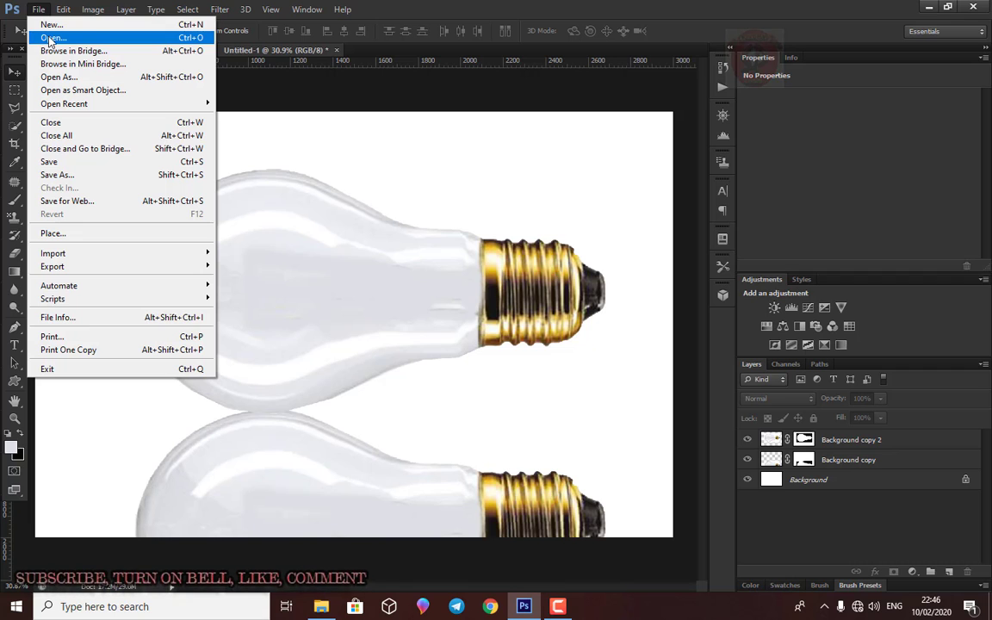
pyautogui.click(52, 38)
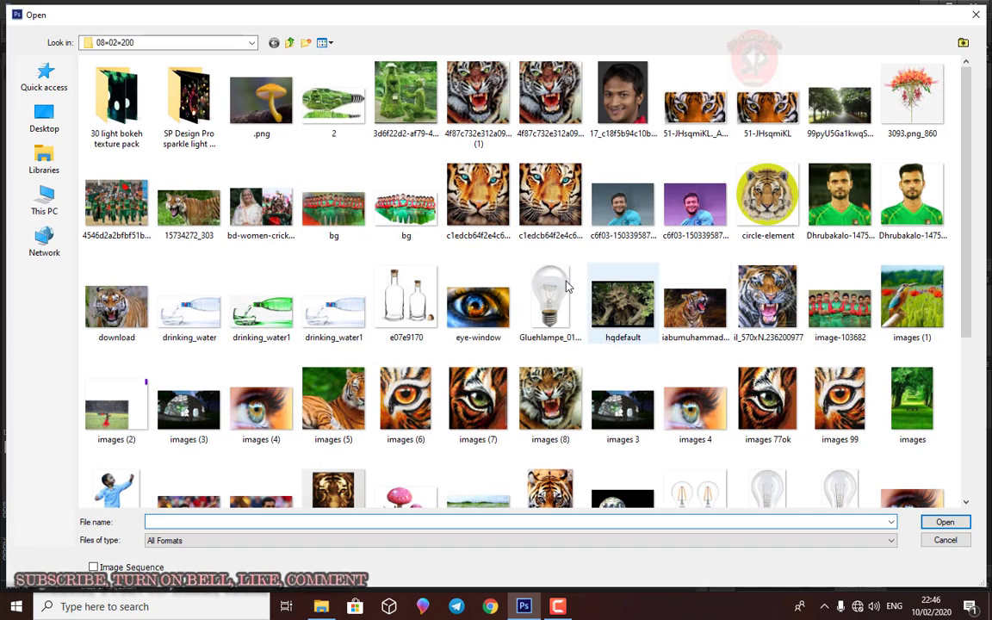
pyautogui.click(404, 103)
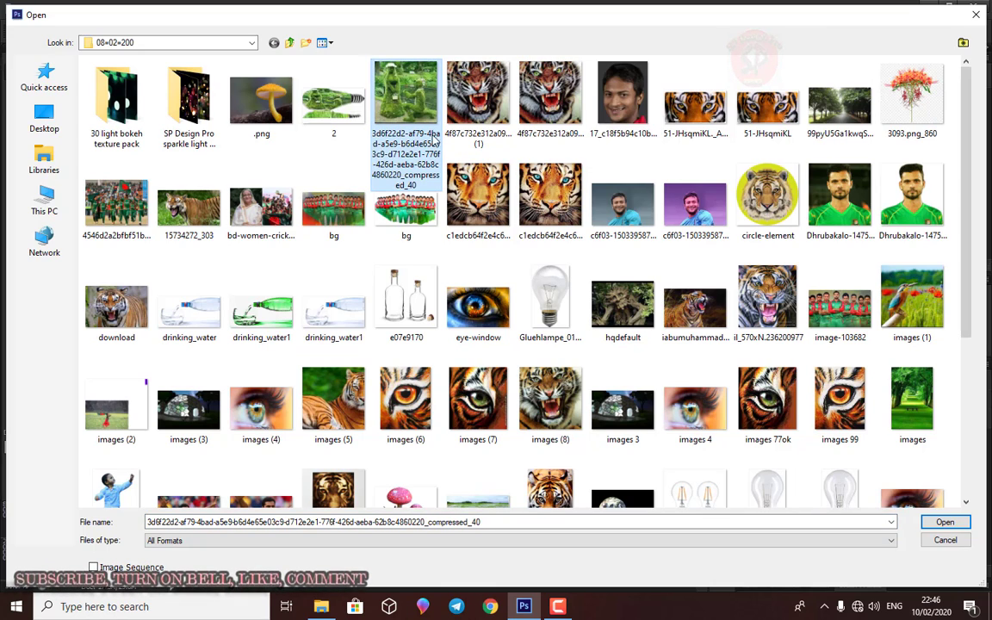
pyautogui.click(945, 522)
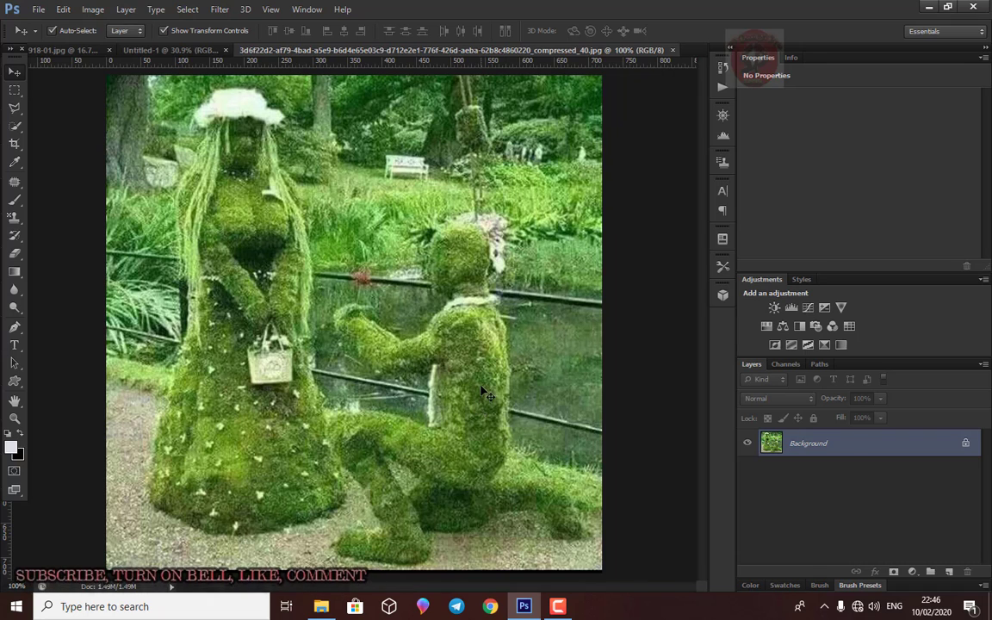
pyautogui.doubleClick(843, 447)
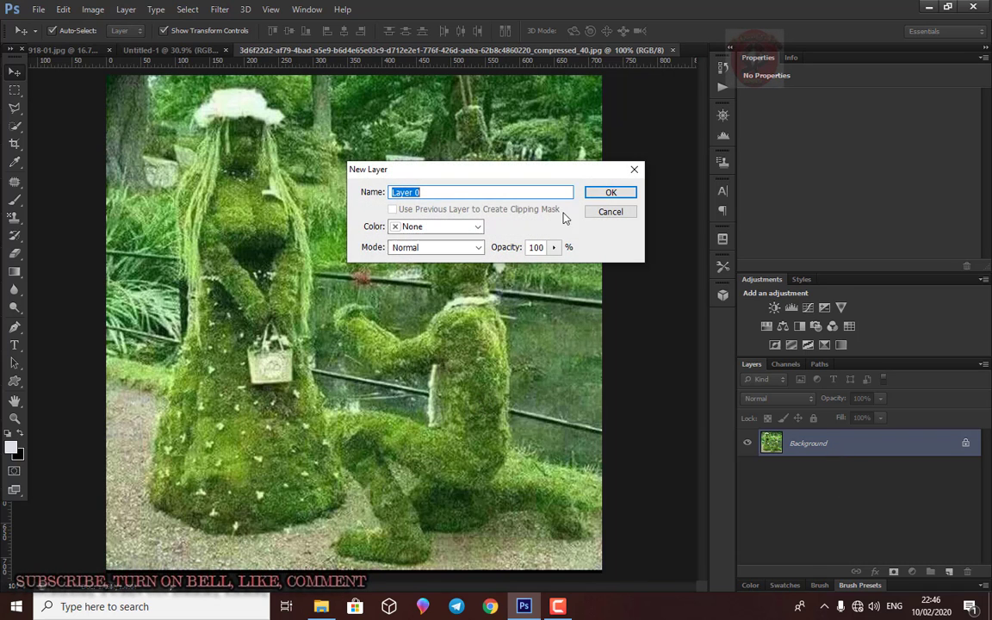
pyautogui.press('Return')
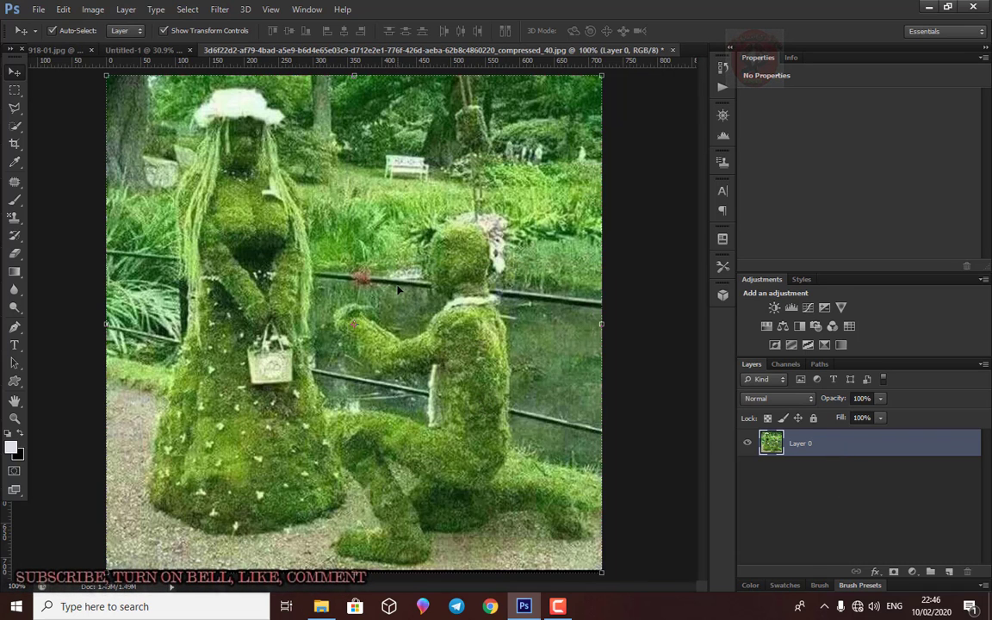
# Drop the moss photo into the bulb document and stretch it wider across the bulb
pyautogui.moveTo(398, 289); pyautogui.dragTo(77, 39)
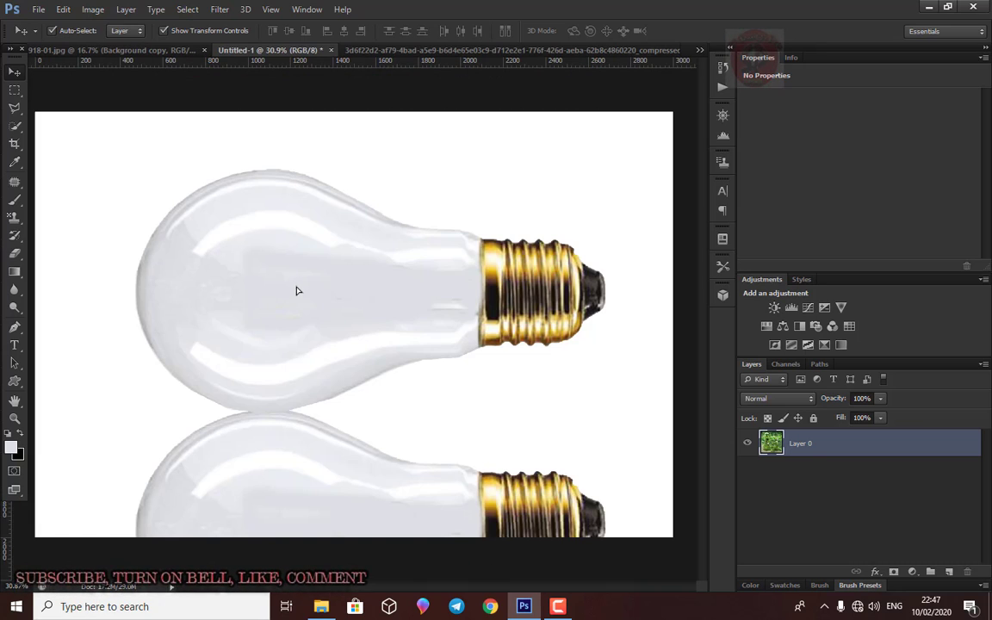
pyautogui.moveTo(129, 52); pyautogui.dragTo(316, 292)
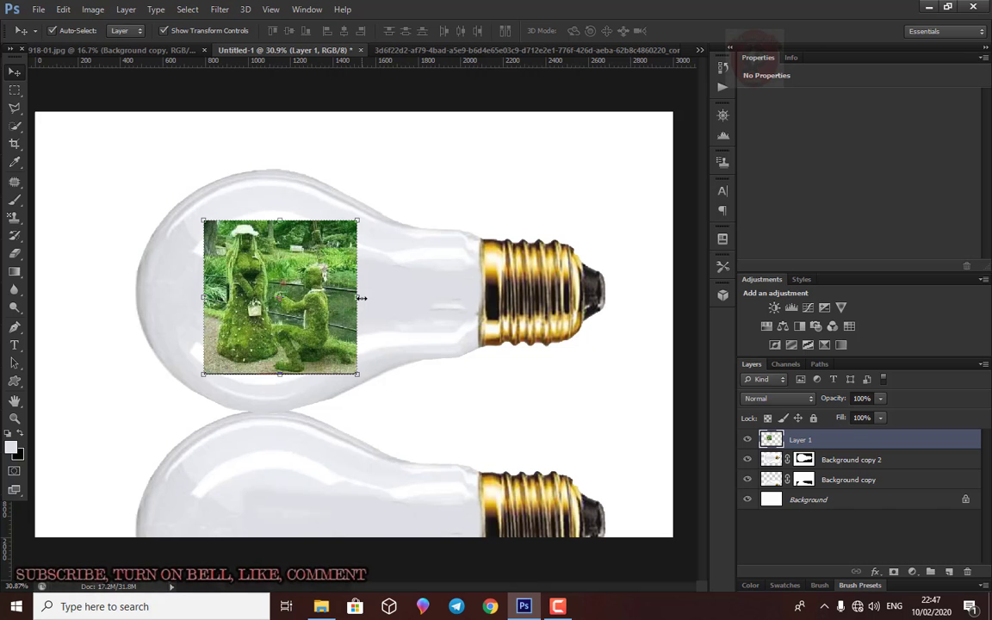
pyautogui.moveTo(358, 299); pyautogui.dragTo(479, 293)
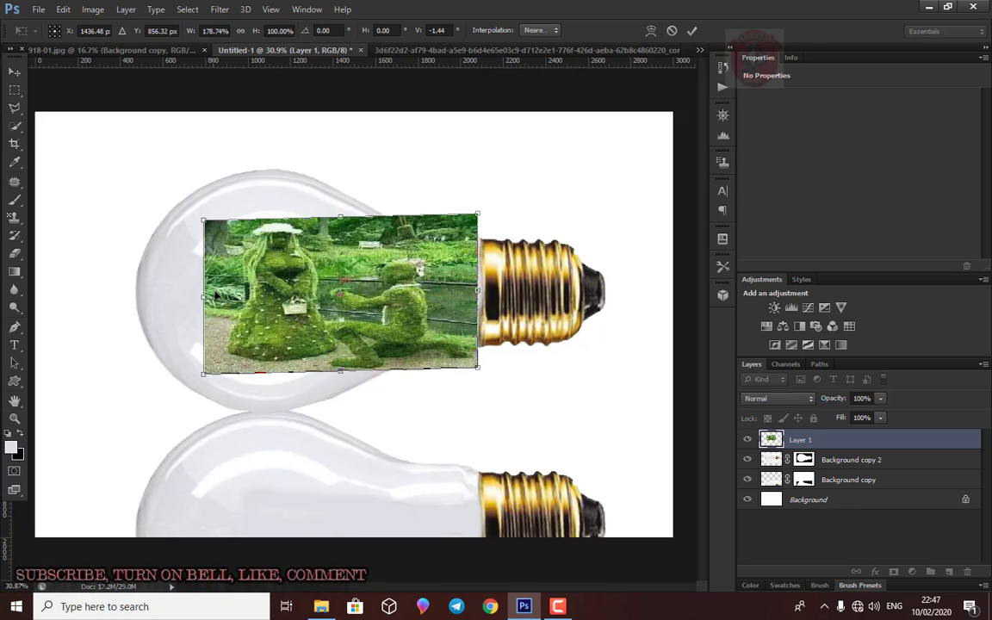
pyautogui.moveTo(204, 300); pyautogui.dragTo(132, 296)
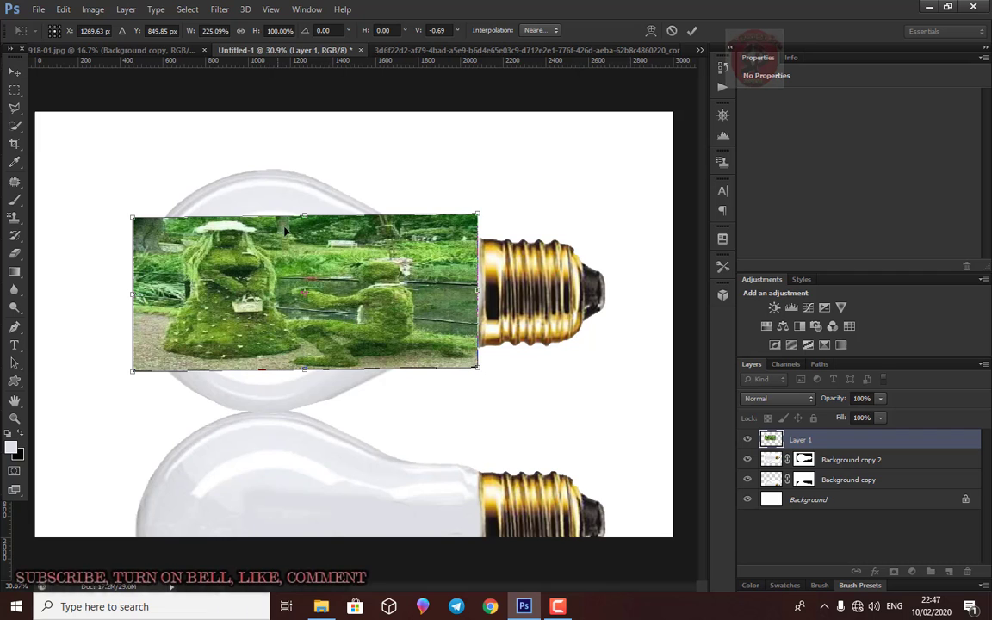
# Stretch the photo taller and skew its left side to cover the upper bulb
pyautogui.moveTo(306, 220); pyautogui.dragTo(309, 179)
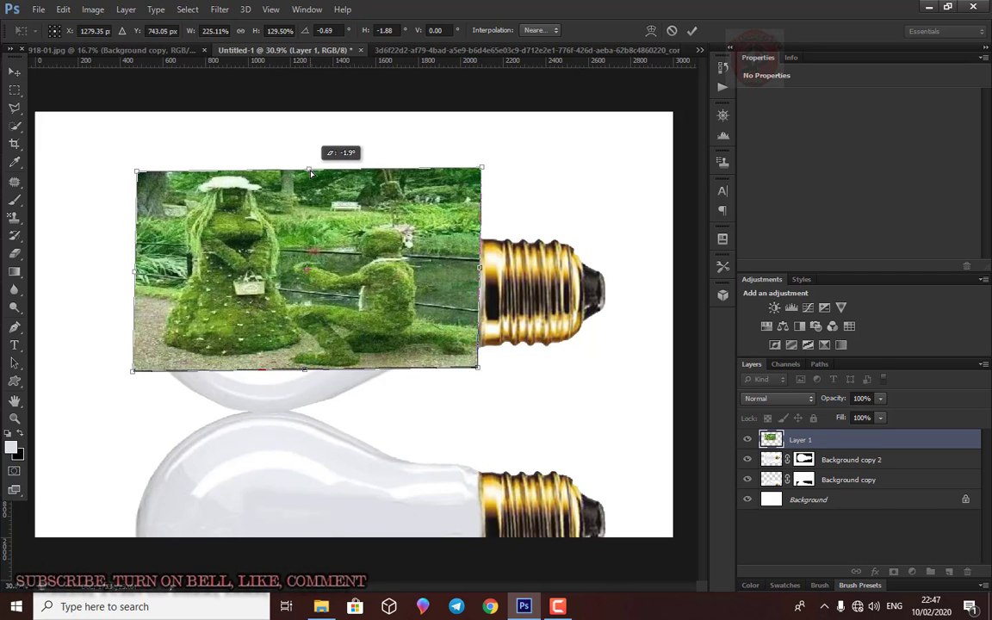
pyautogui.moveTo(309, 179); pyautogui.dragTo(311, 169)
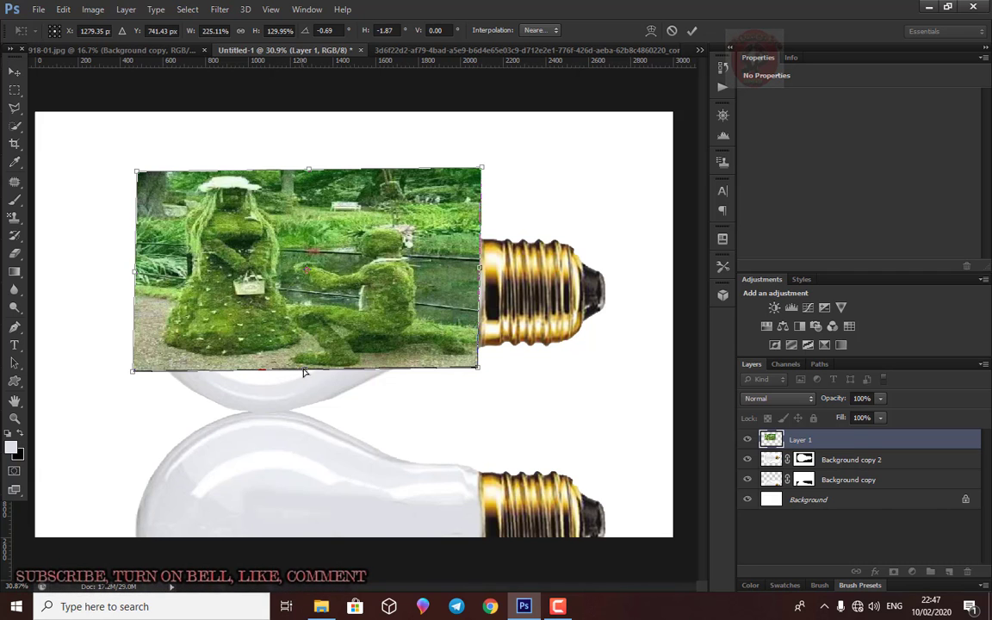
pyautogui.moveTo(303, 374); pyautogui.dragTo(303, 401)
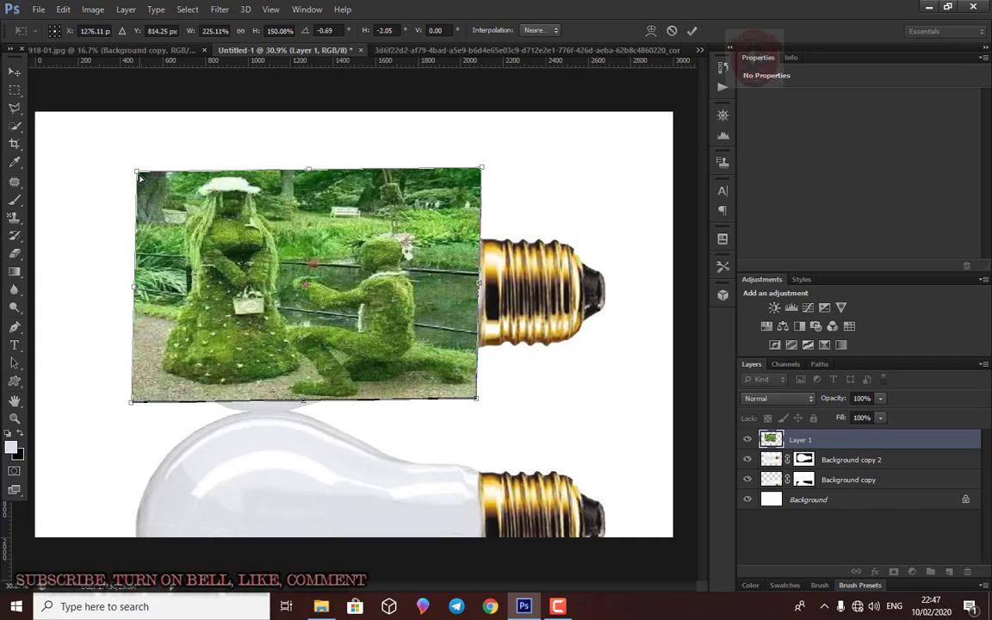
pyautogui.moveTo(137, 172); pyautogui.dragTo(175, 183)
pyautogui.moveTo(327, 177); pyautogui.dragTo(325, 171)
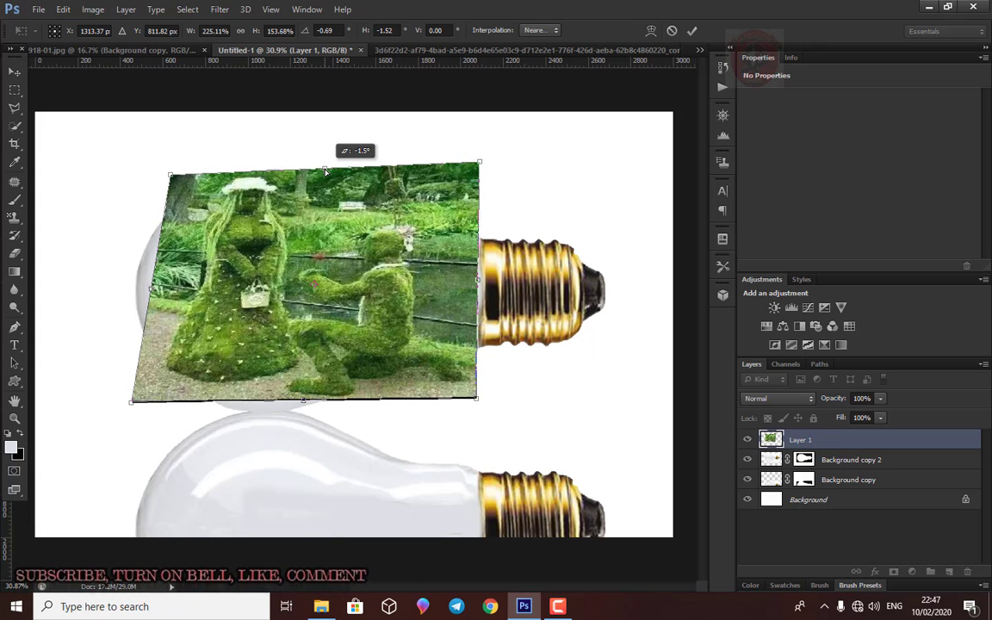
pyautogui.moveTo(151, 290); pyautogui.dragTo(138, 285)
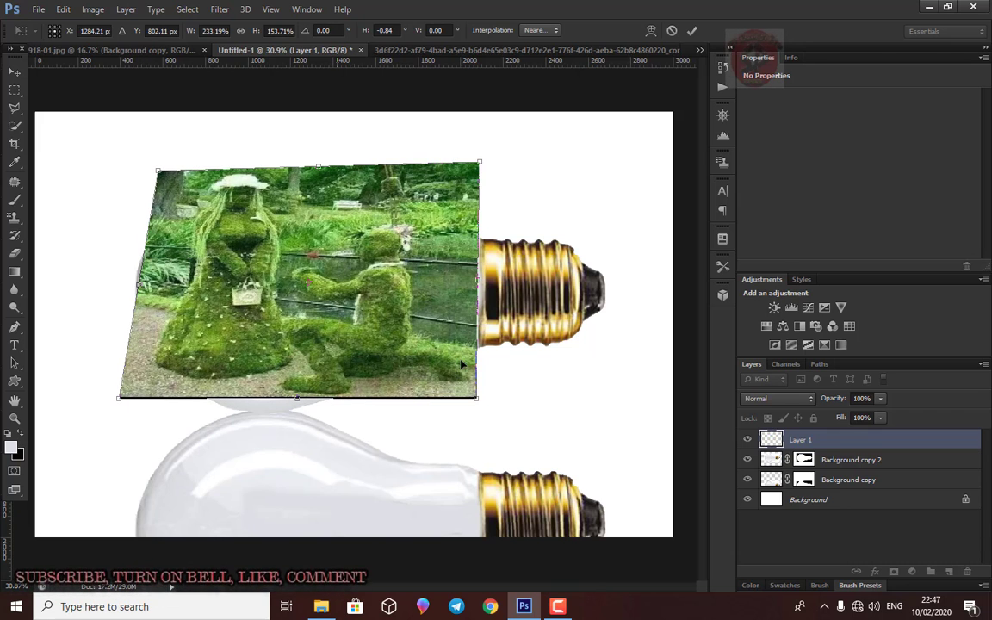
# Set Layer 1 to Screen blending and commit its stretched, skewed transform
pyautogui.click(779, 398)
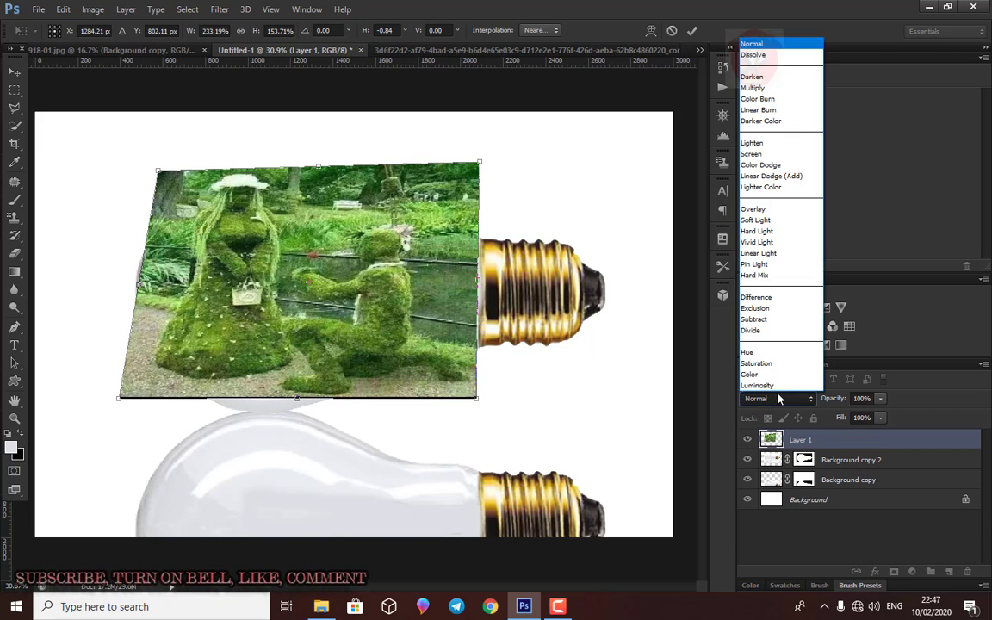
pyautogui.click(752, 153)
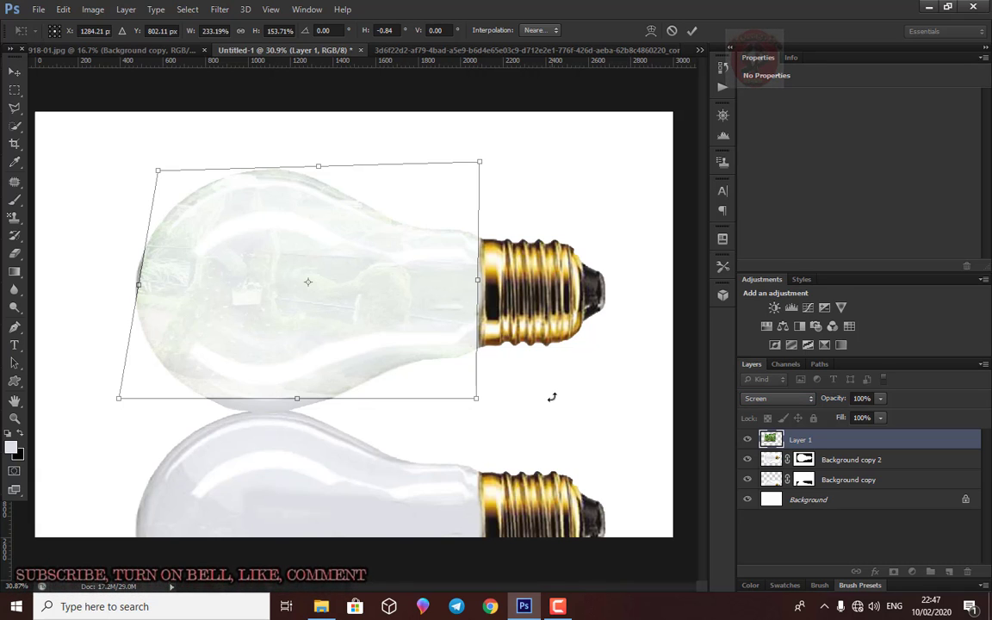
pyautogui.press('Return')
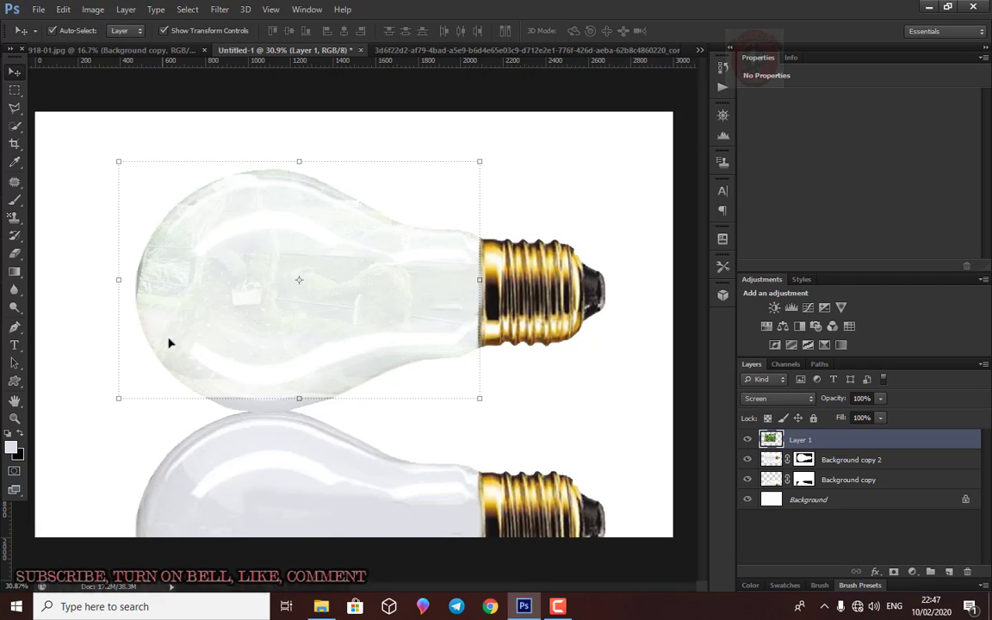
# Set up a soft Eraser brush of 87 px with 1% hardness
pyautogui.click(15, 253)
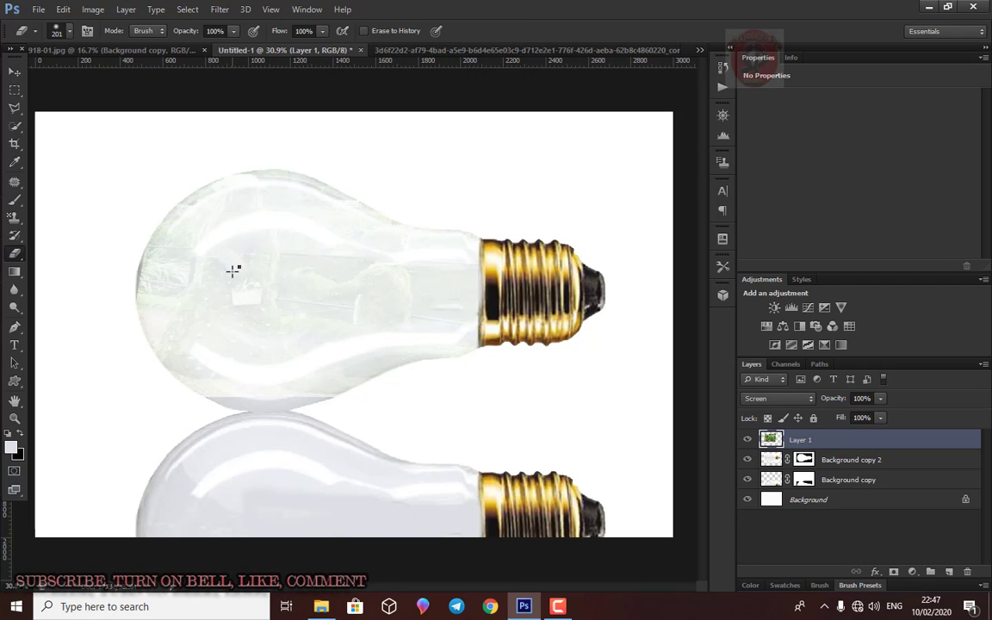
pyautogui.rightClick(352, 298)
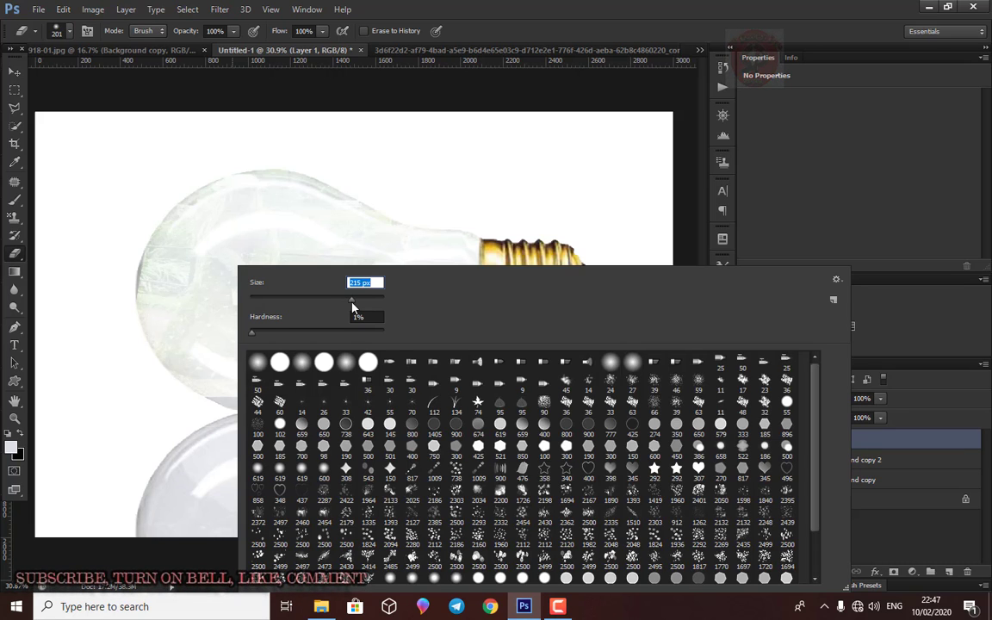
pyautogui.moveTo(351, 302)
pyautogui.mouseDown()
pyautogui.moveTo(329, 304)
pyautogui.moveTo(309, 230)
pyautogui.mouseUp()
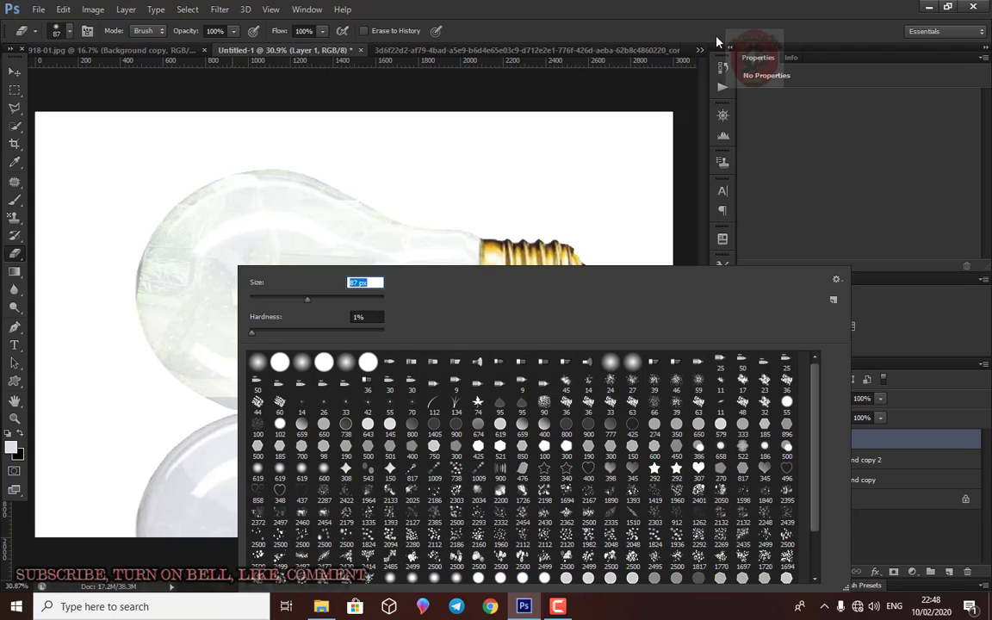
pyautogui.click(698, 17)
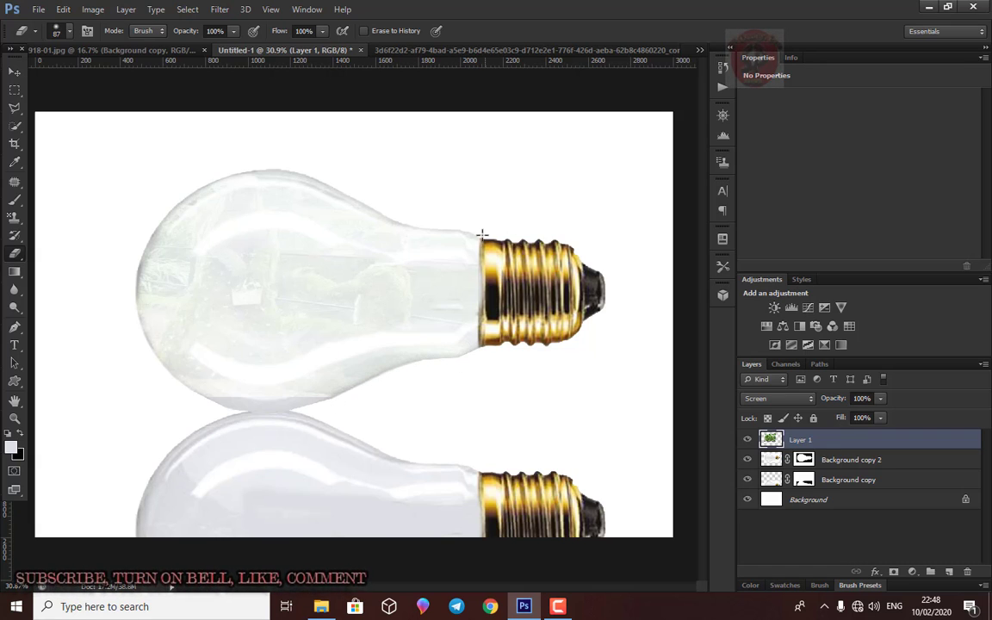
pyautogui.click(757, 398)
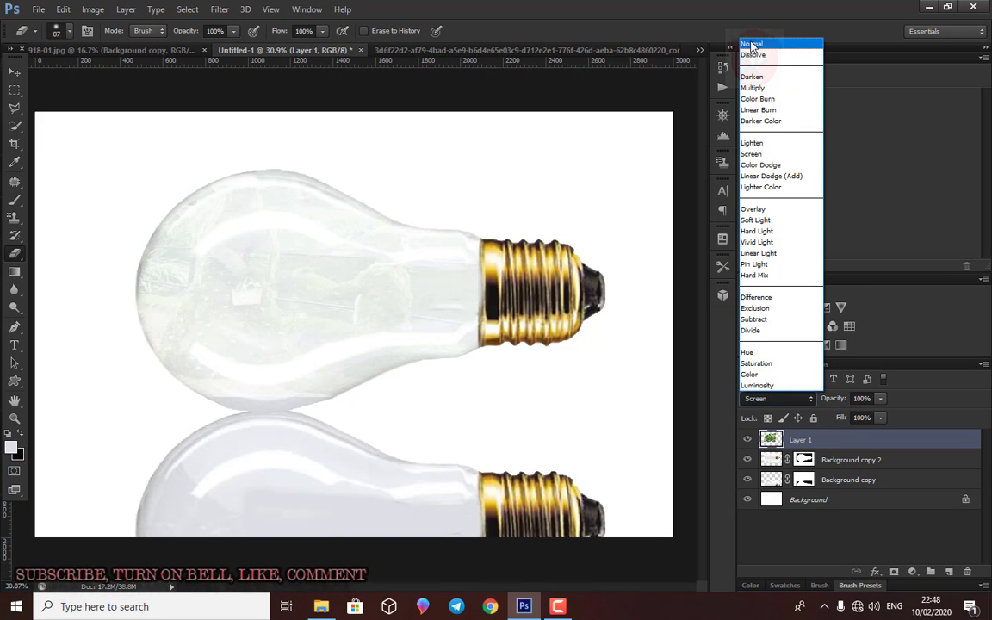
# Return Layer 1 to Normal blending and enlarge the eraser to 226 px
pyautogui.click(751, 45)
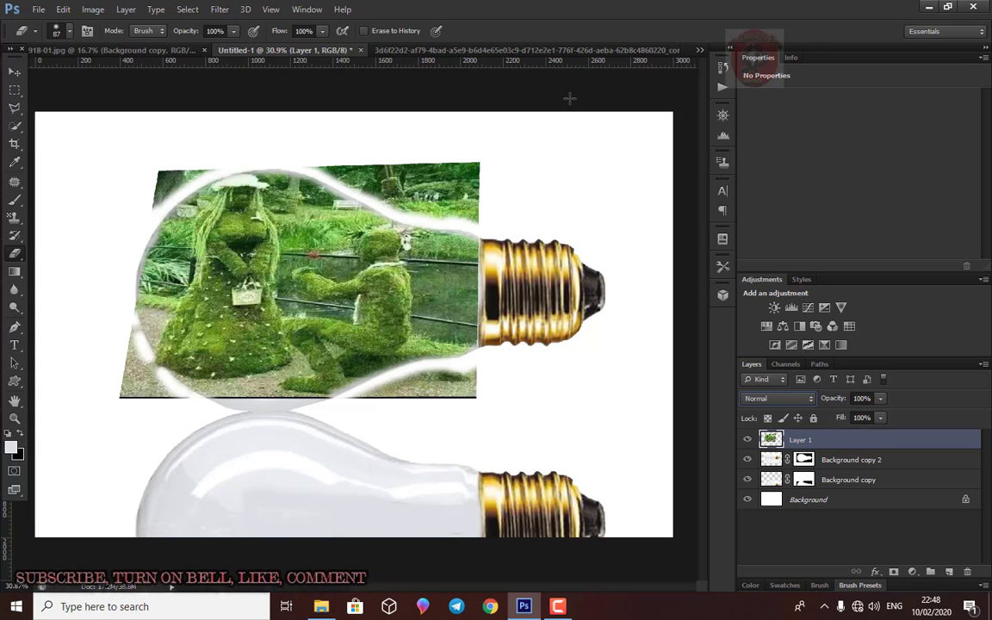
pyautogui.moveTo(496, 183); pyautogui.dragTo(430, 155)
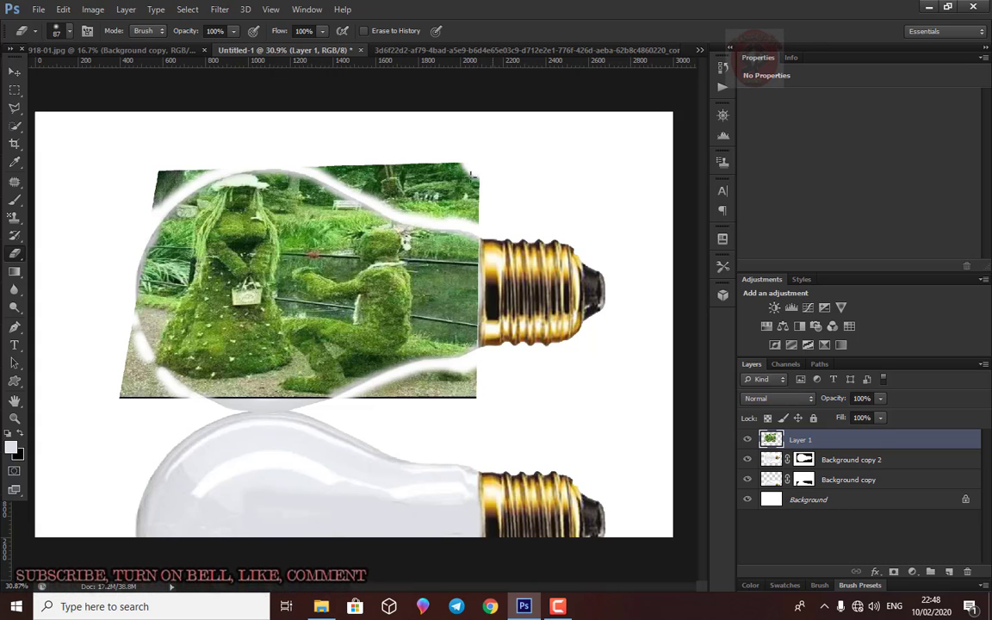
pyautogui.rightClick(534, 173)
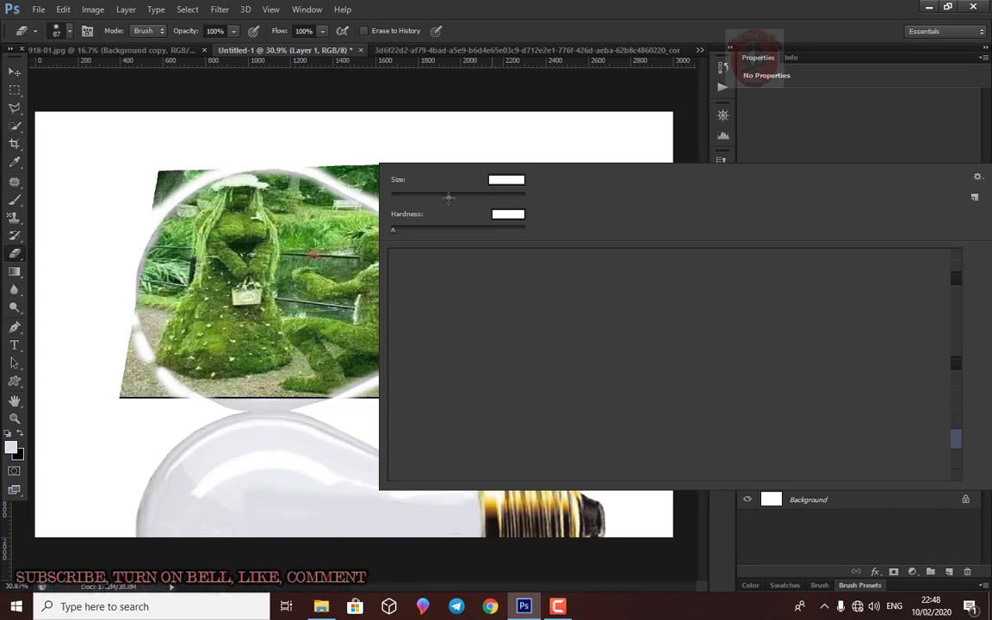
pyautogui.moveTo(451, 203); pyautogui.dragTo(489, 205)
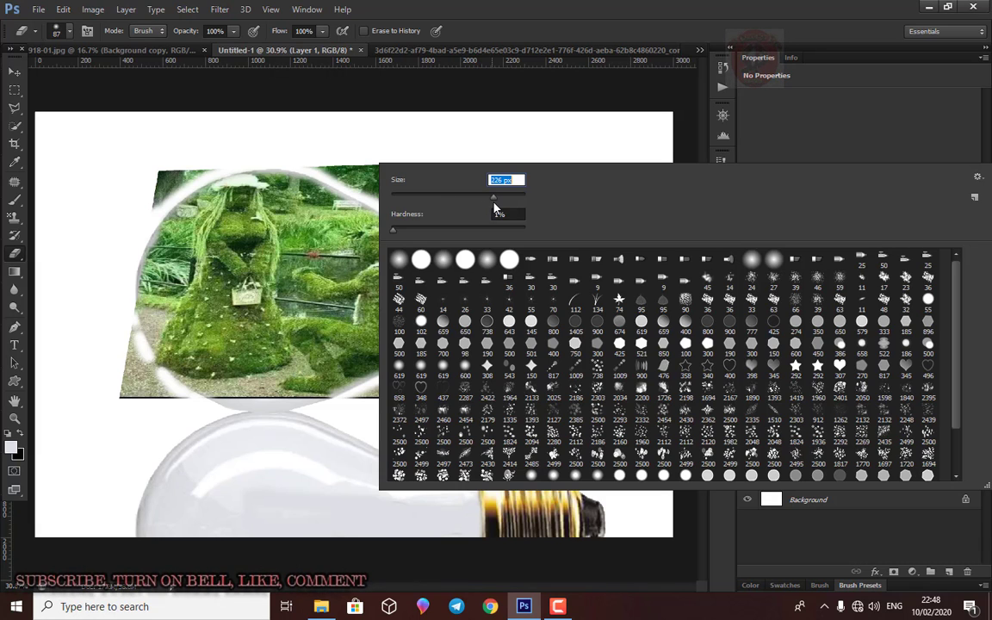
pyautogui.press('Return')
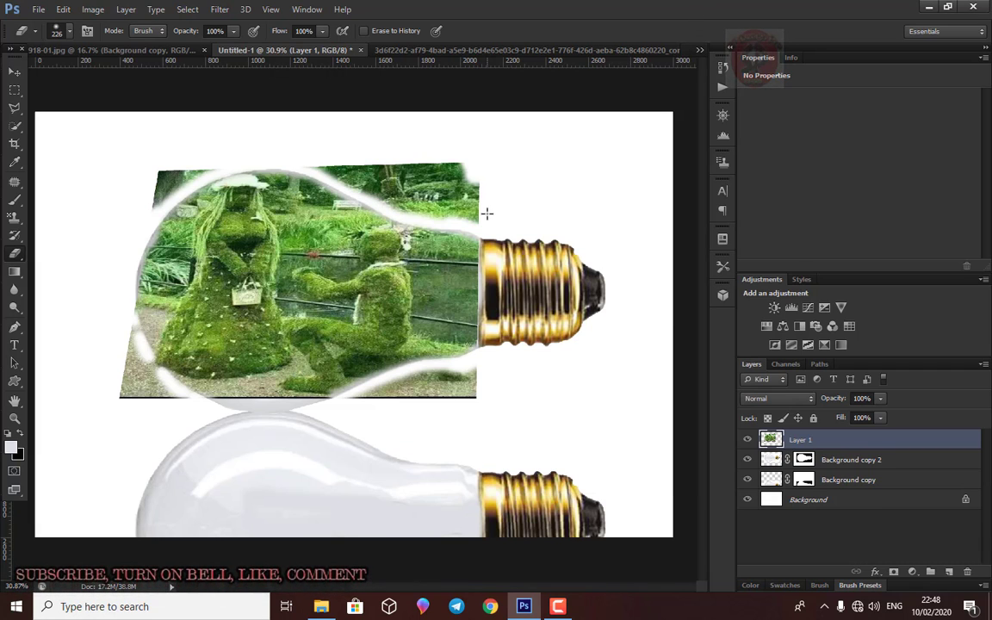
# Erase the garden photo's top and bottom corners lying outside the bulb outline
pyautogui.moveTo(466, 185)
pyautogui.mouseDown()
pyautogui.moveTo(476, 175)
pyautogui.moveTo(440, 207)
pyautogui.moveTo(405, 177)
pyautogui.moveTo(430, 161)
pyautogui.moveTo(326, 160)
pyautogui.moveTo(332, 169)
pyautogui.moveTo(447, 190)
pyautogui.moveTo(435, 205)
pyautogui.moveTo(369, 181)
pyautogui.moveTo(394, 198)
pyautogui.mouseUp()
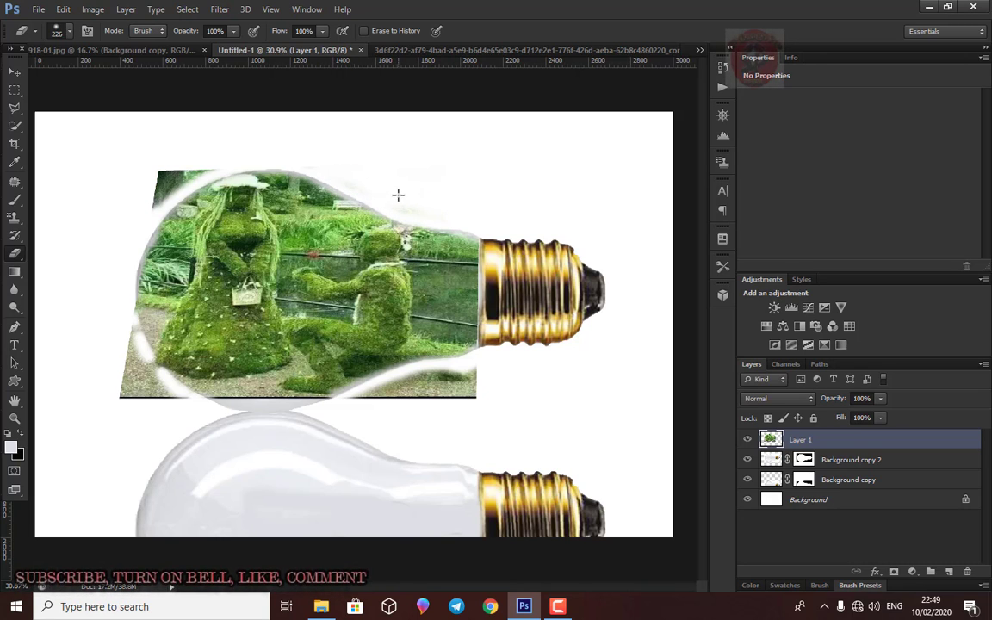
pyautogui.moveTo(201, 161)
pyautogui.mouseDown()
pyautogui.moveTo(142, 188)
pyautogui.moveTo(158, 189)
pyautogui.mouseUp()
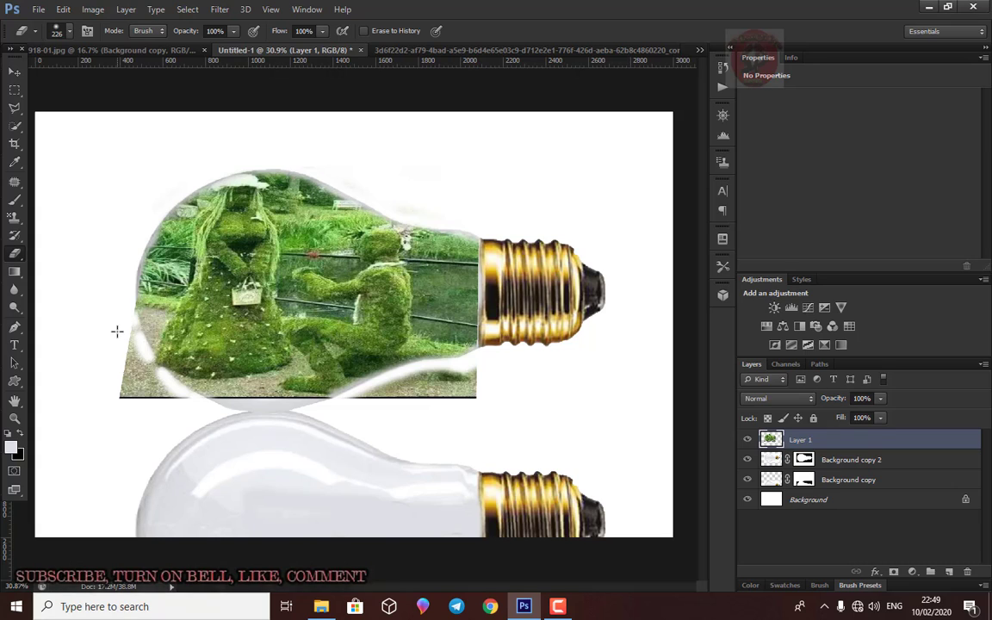
pyautogui.moveTo(117, 333); pyautogui.dragTo(159, 392)
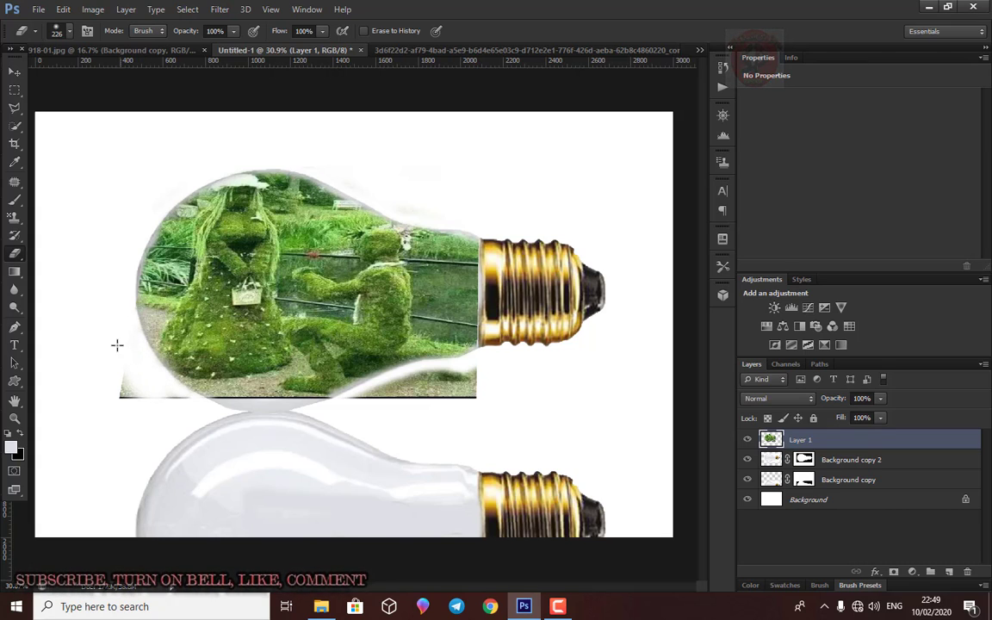
pyautogui.moveTo(117, 392); pyautogui.dragTo(166, 403)
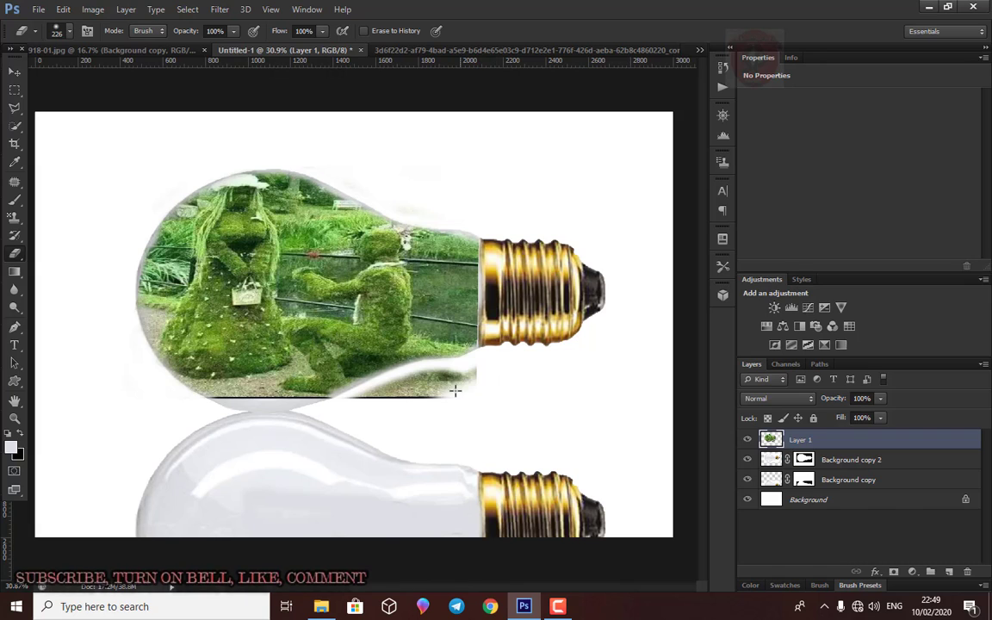
pyautogui.moveTo(488, 372)
pyautogui.mouseDown()
pyautogui.moveTo(443, 398)
pyautogui.moveTo(481, 381)
pyautogui.moveTo(473, 371)
pyautogui.moveTo(370, 407)
pyautogui.mouseUp()
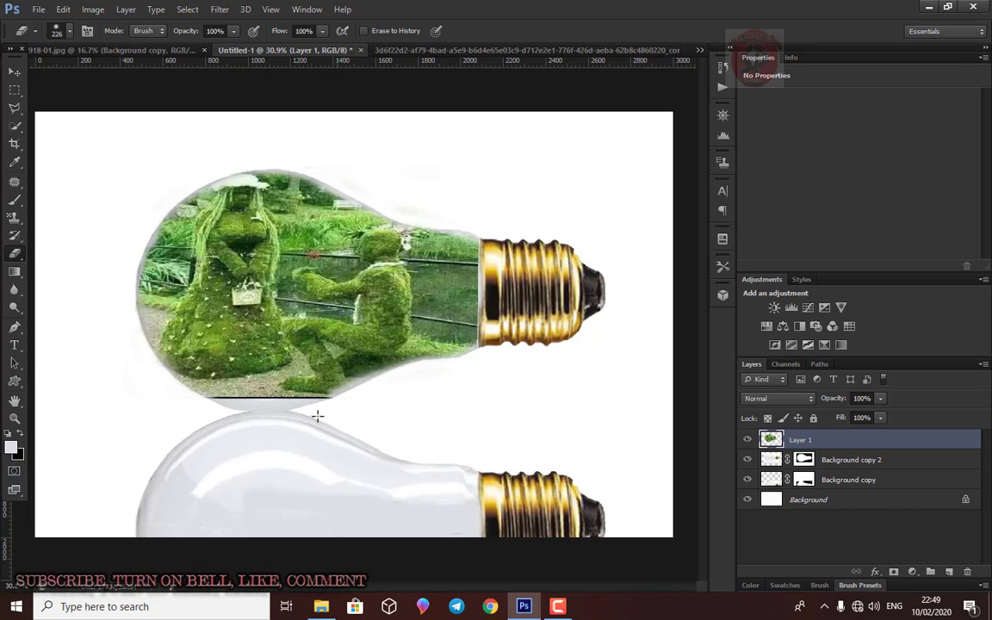
pyautogui.click(15, 162)
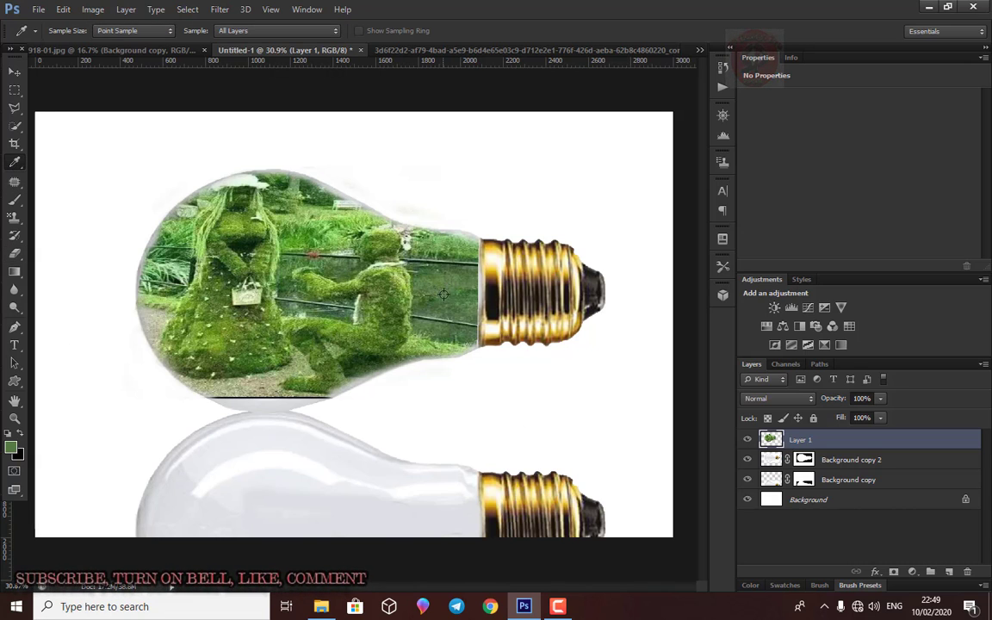
# Paint moss green along the bulb's bottom-left edge, then deselect and switch to the Move tool
pyautogui.click(14, 199)
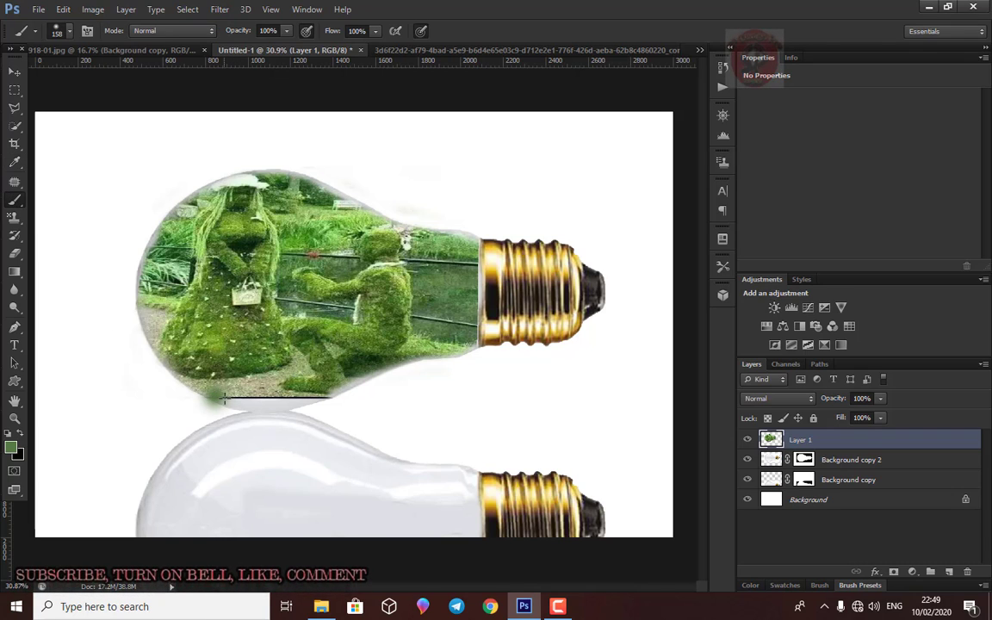
pyautogui.moveTo(215, 397); pyautogui.dragTo(292, 400)
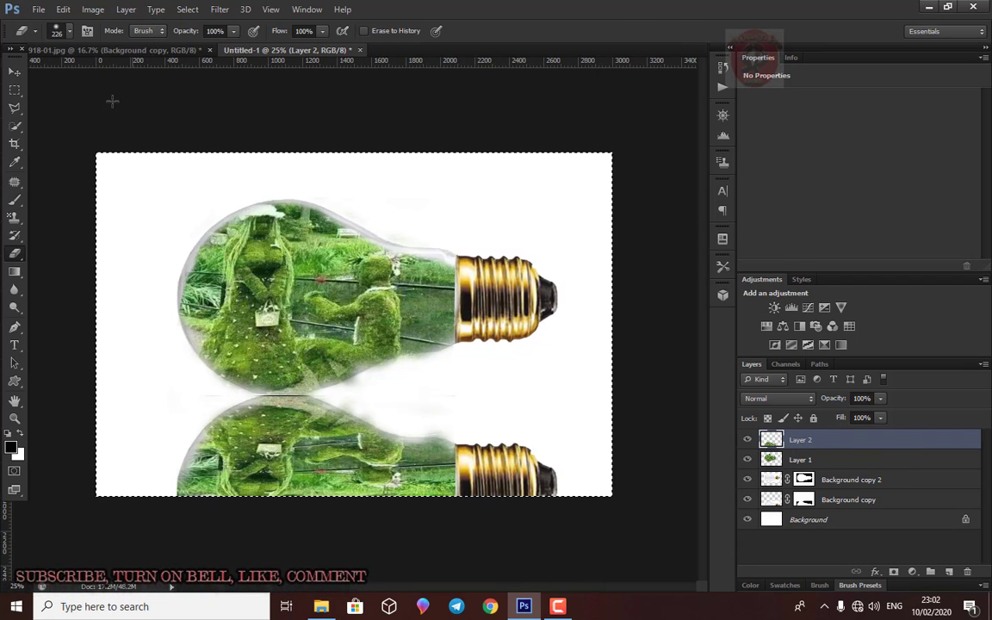
pyautogui.click(15, 89)
pyautogui.hotkey('ctrl', 'd')
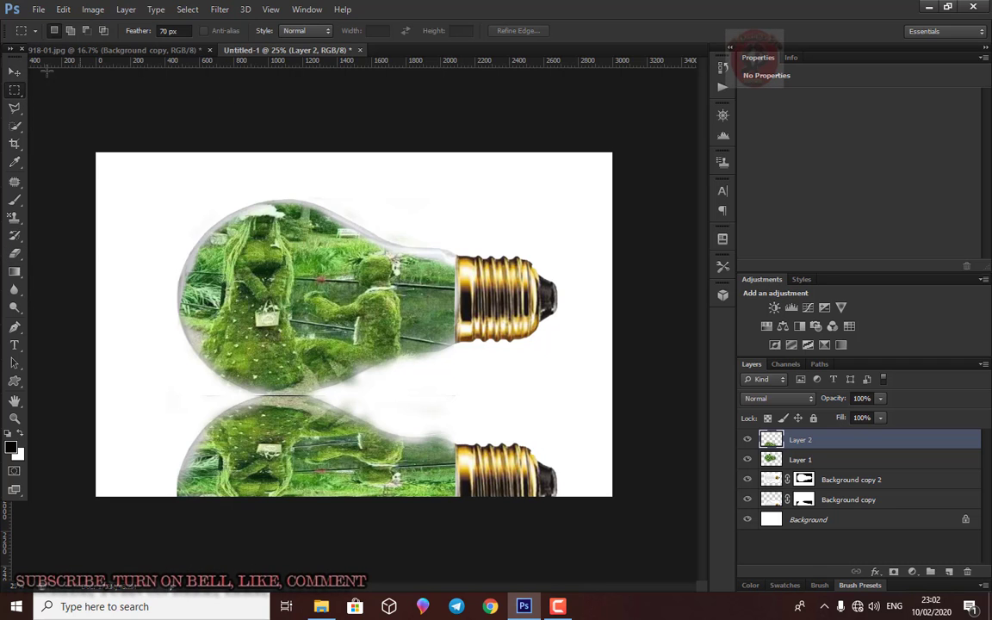
pyautogui.click(14, 73)
pyautogui.click(41, 9)
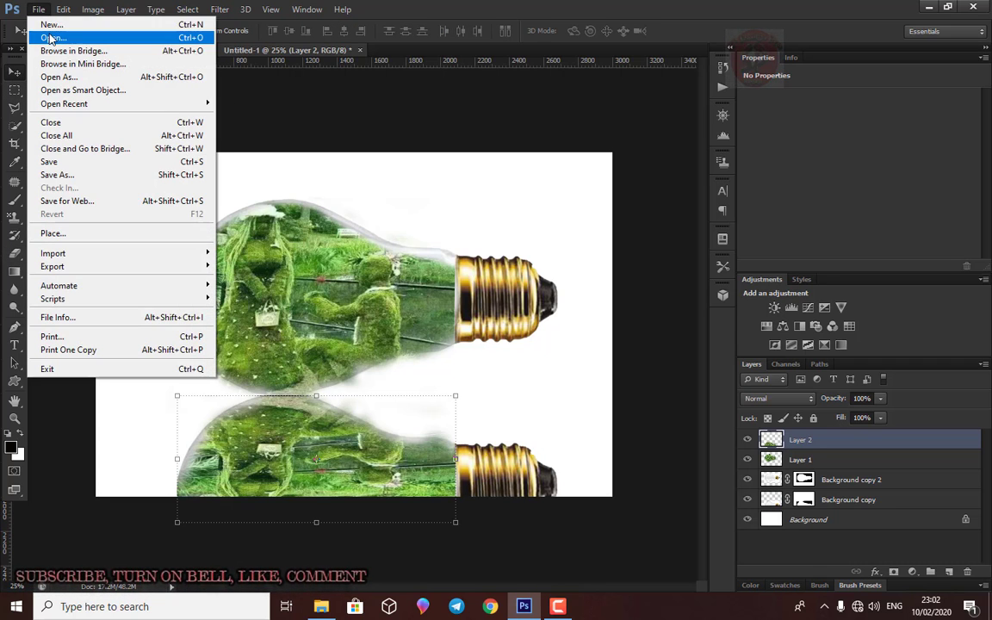
# Open the 'SP Design Pro + 2020 raz-01' poppy meadow photo
pyautogui.click(45, 35)
pyautogui.scroll(-3, 551, 327)
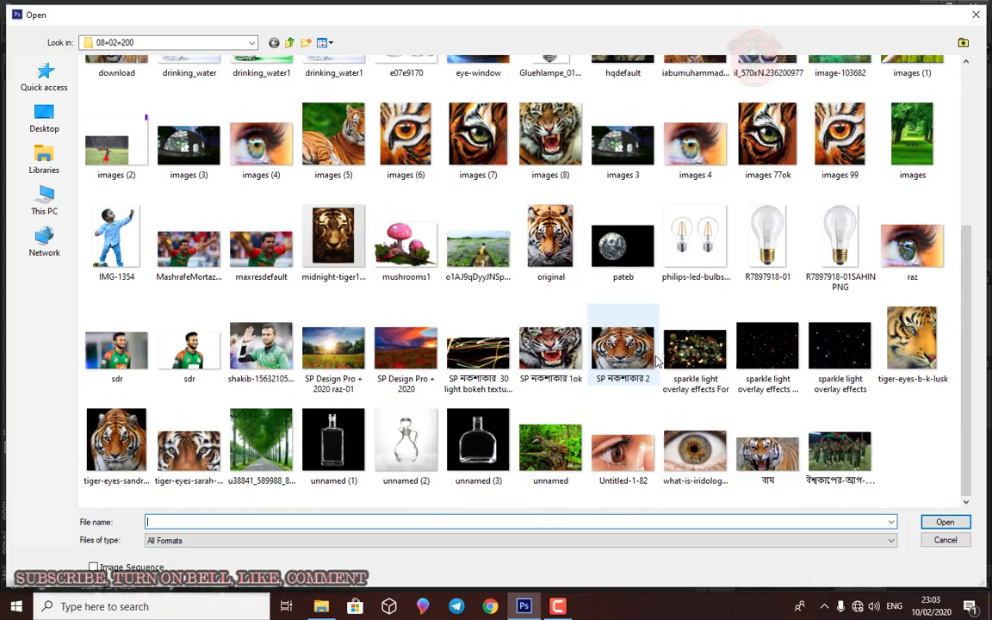
pyautogui.click(337, 349)
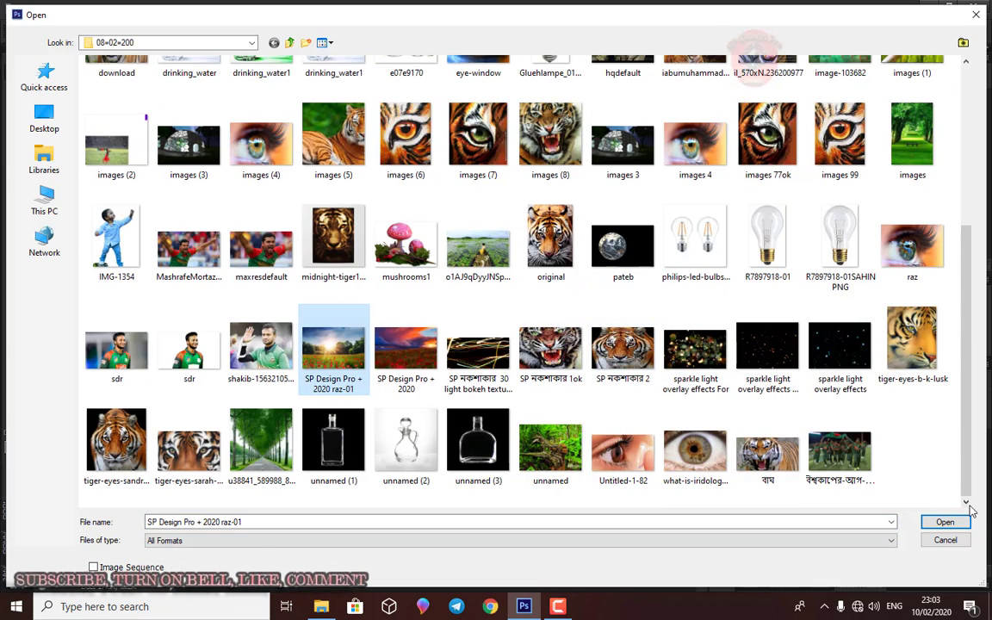
pyautogui.click(945, 522)
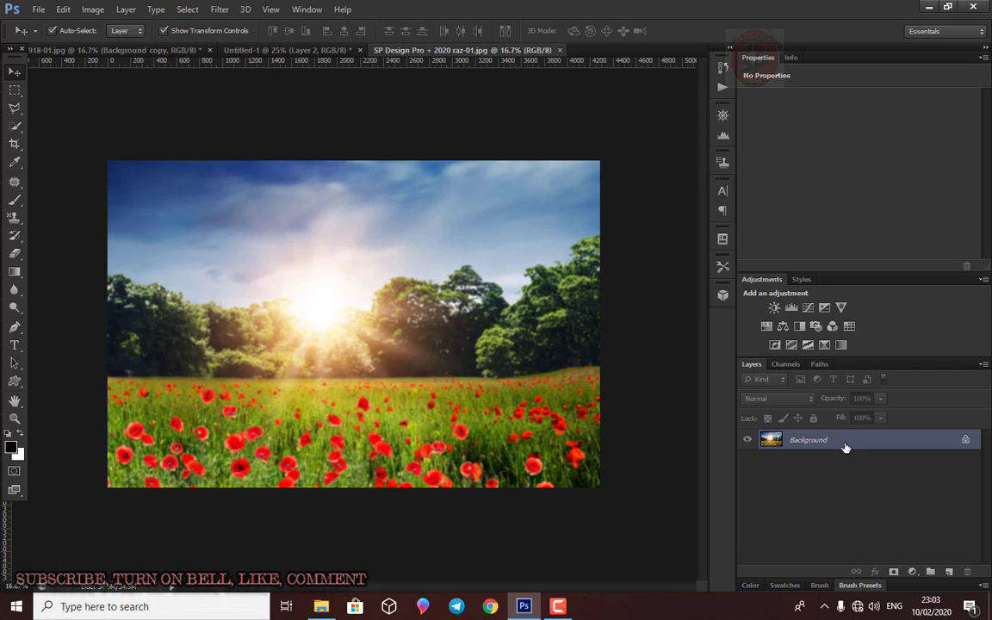
# Unlock the meadow's Background as Layer 0 and drag it into Untitled-1 as Layer 3
pyautogui.doubleClick(846, 447)
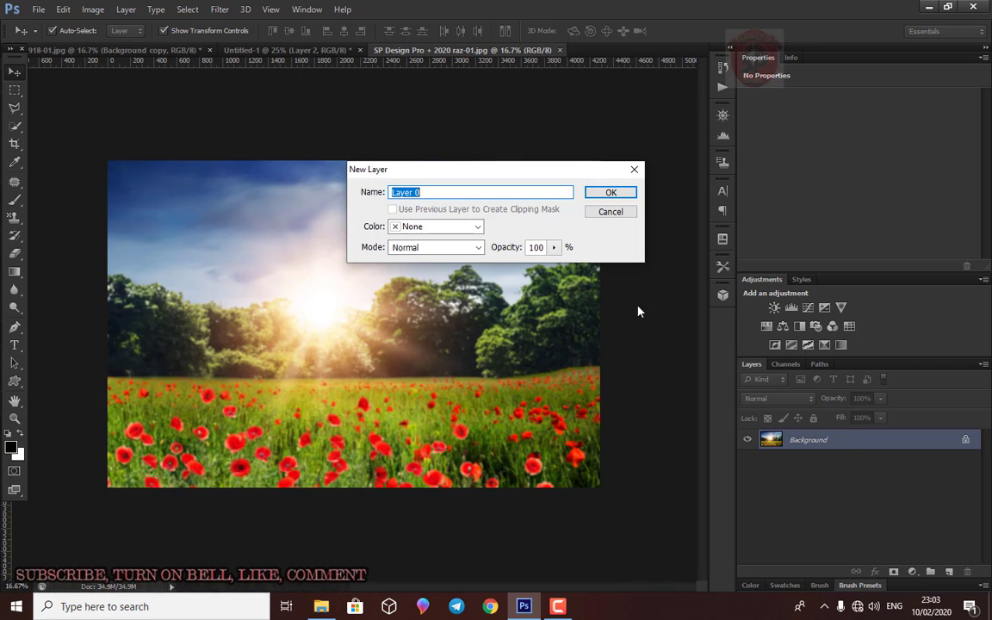
pyautogui.click(607, 192)
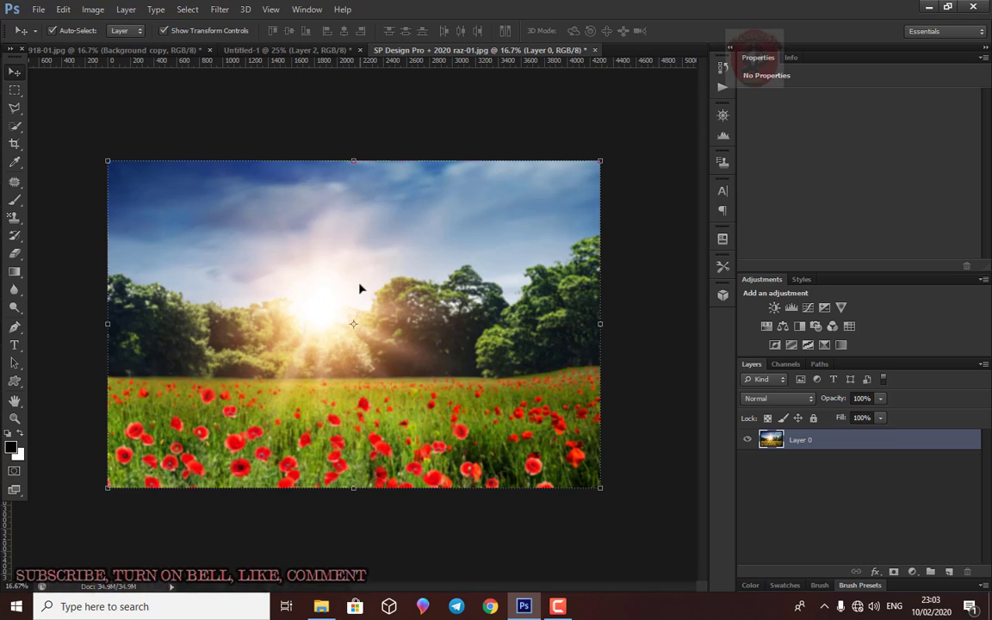
pyautogui.moveTo(360, 295); pyautogui.dragTo(92, 69)
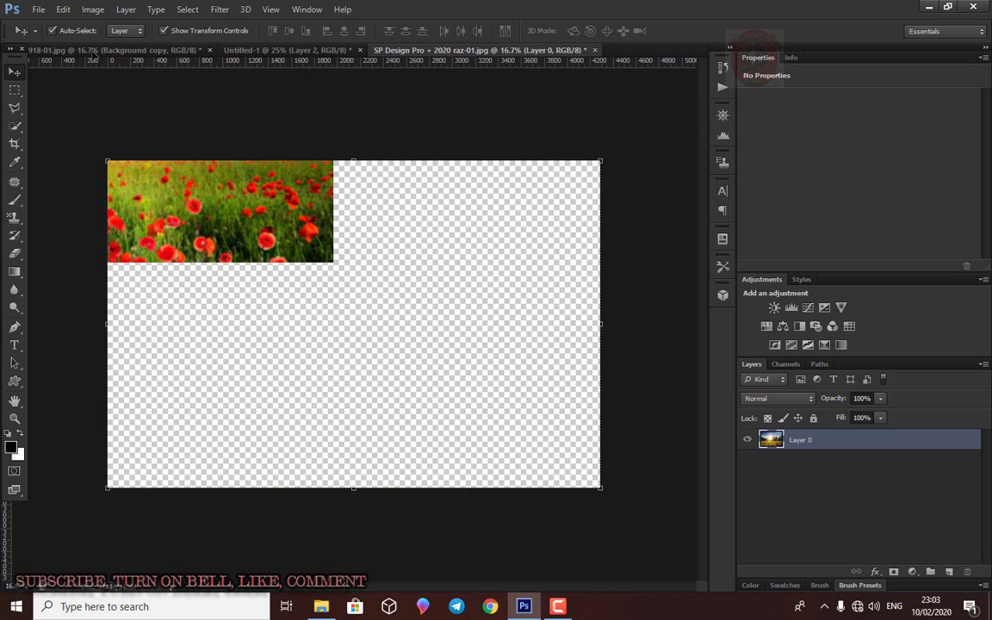
pyautogui.click(92, 50)
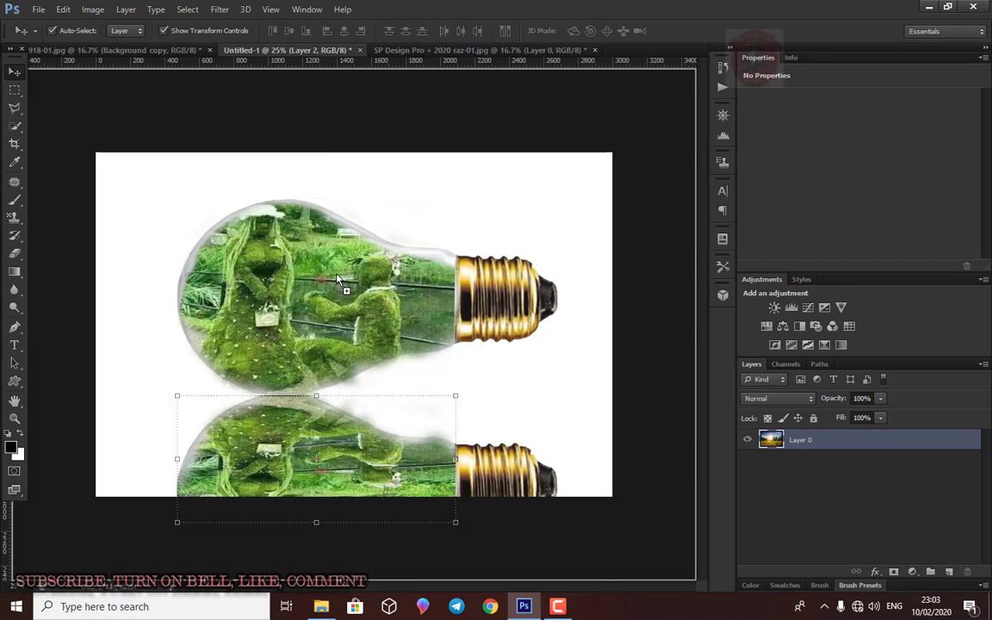
pyautogui.moveTo(302, 49); pyautogui.dragTo(302, 245)
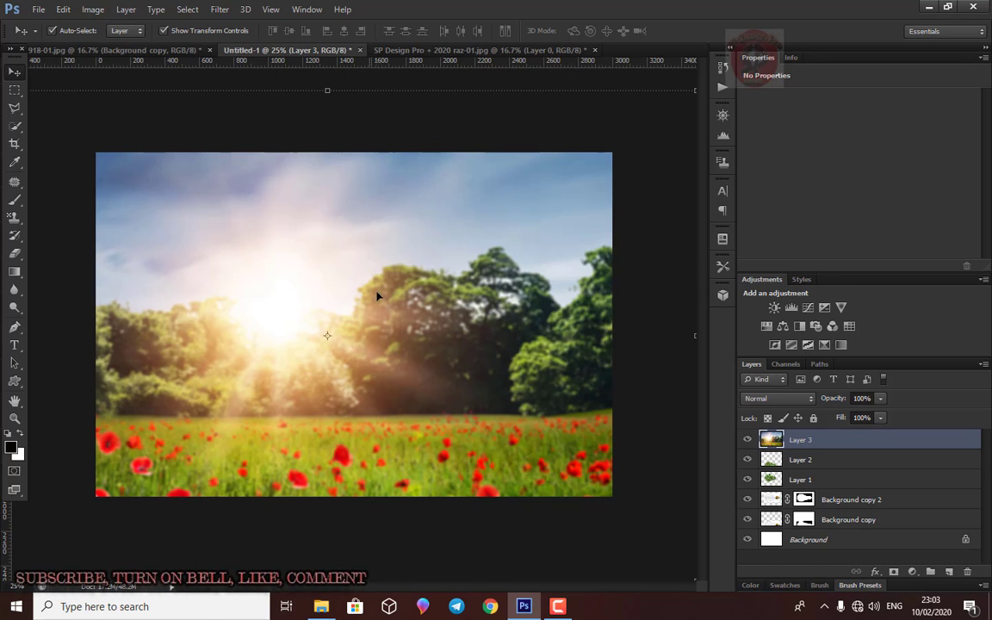
# Toggle the Background layer's visibility off and on, make it active, and select all
pyautogui.click(559, 607)
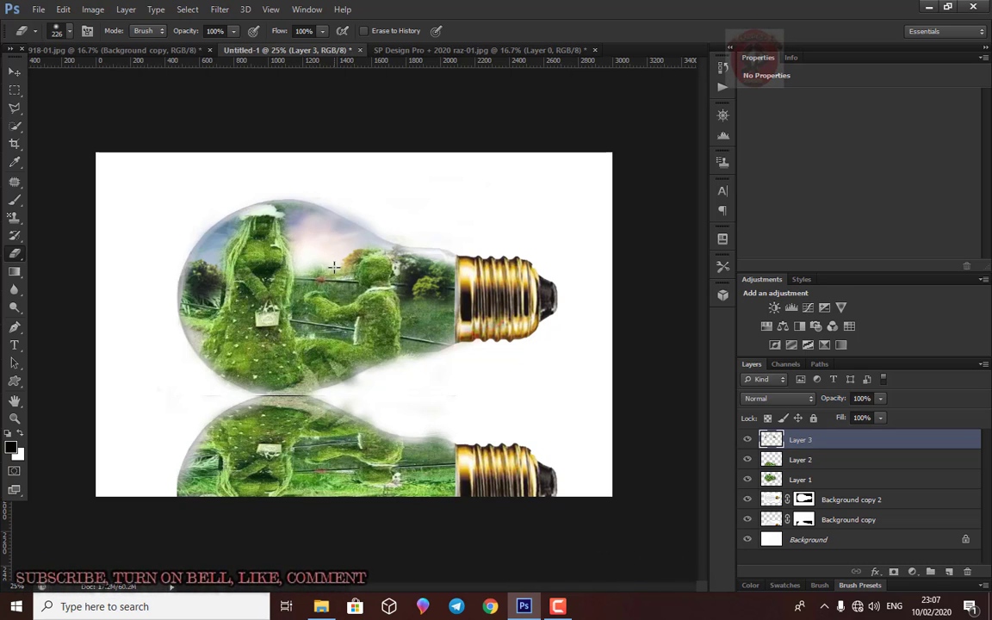
pyautogui.click(747, 540)
pyautogui.click(748, 540)
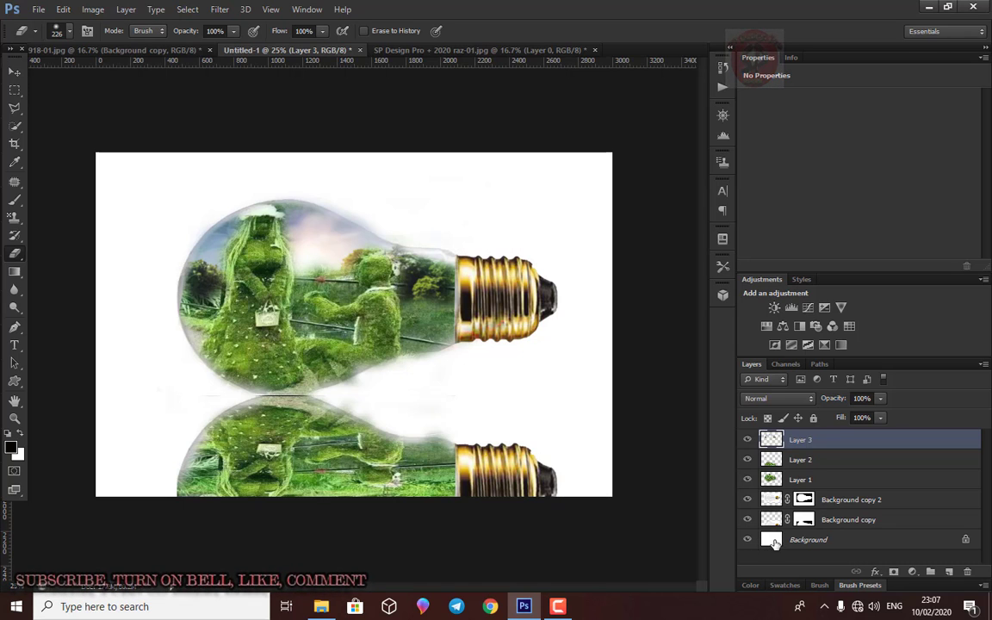
pyautogui.click(776, 541)
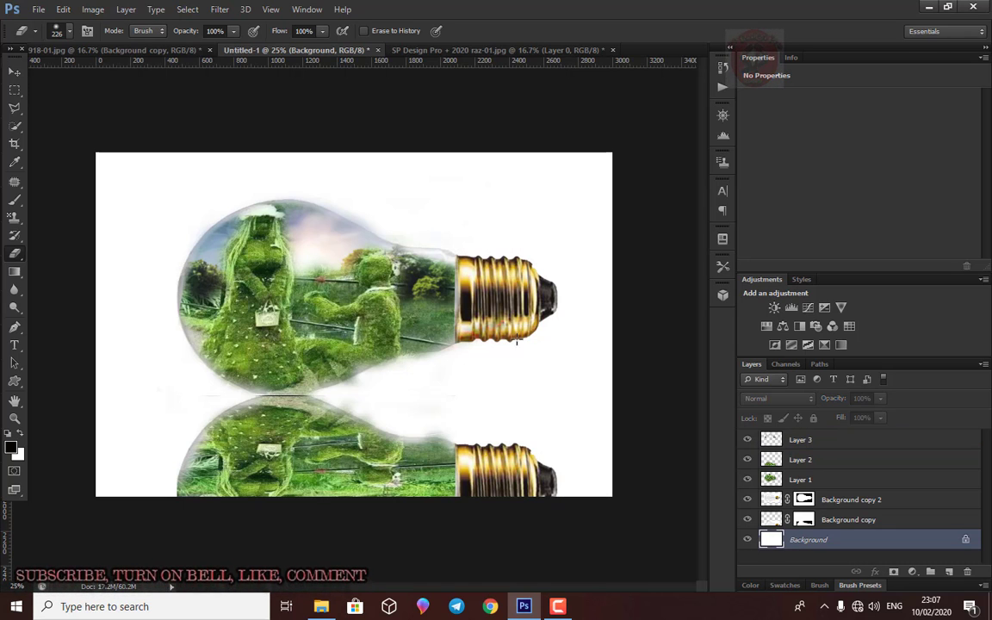
pyautogui.click(189, 11)
pyautogui.click(191, 24)
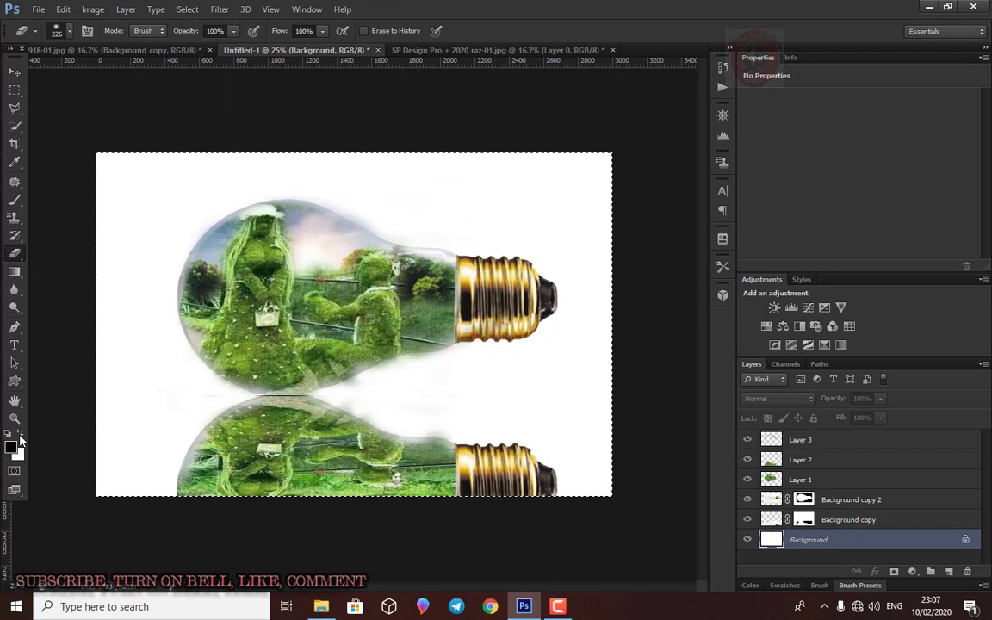
# Swap to black as foreground and fill the selected Background layer with black
pyautogui.press('x')
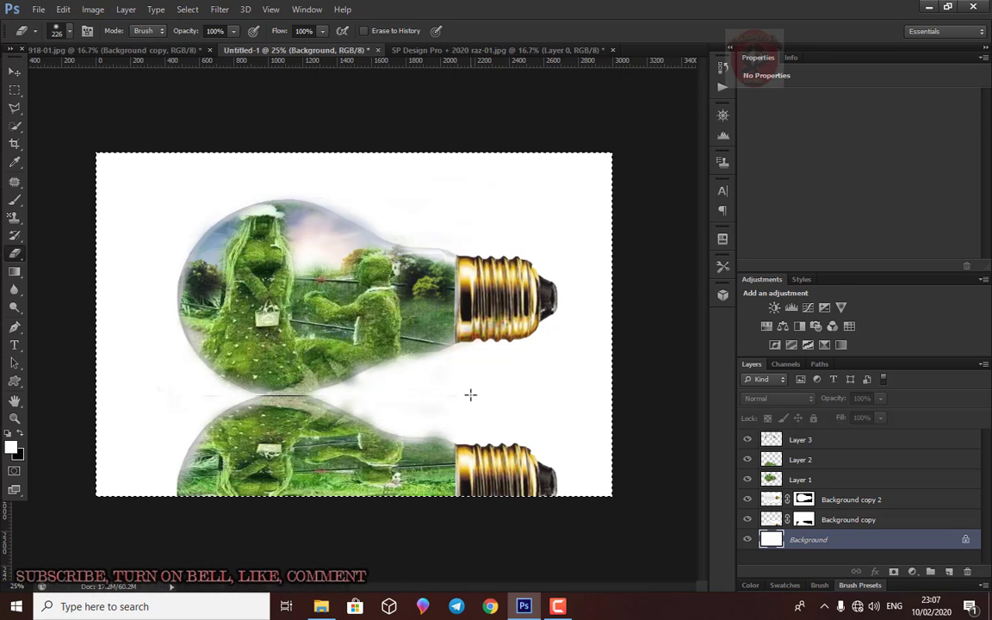
pyautogui.hotkey('ctrl', 'BackSpace')
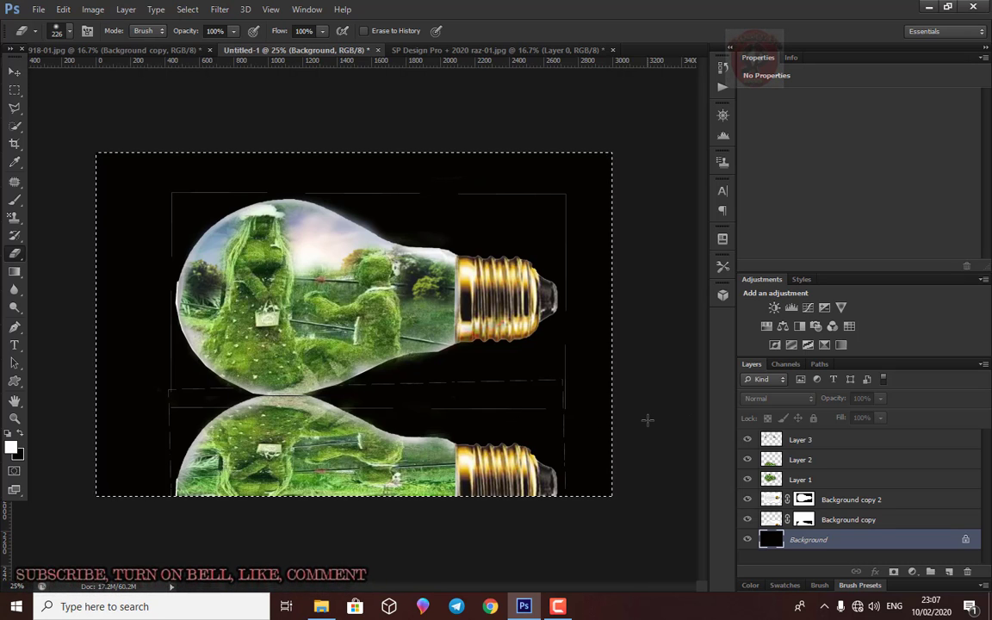
pyautogui.click(14, 90)
pyautogui.click(352, 118)
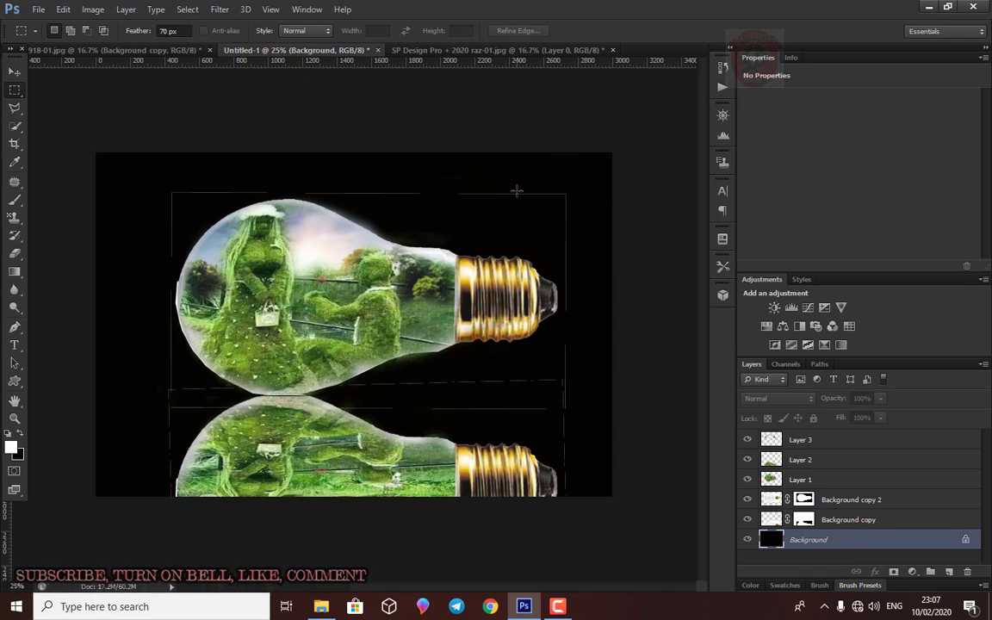
pyautogui.press('i')
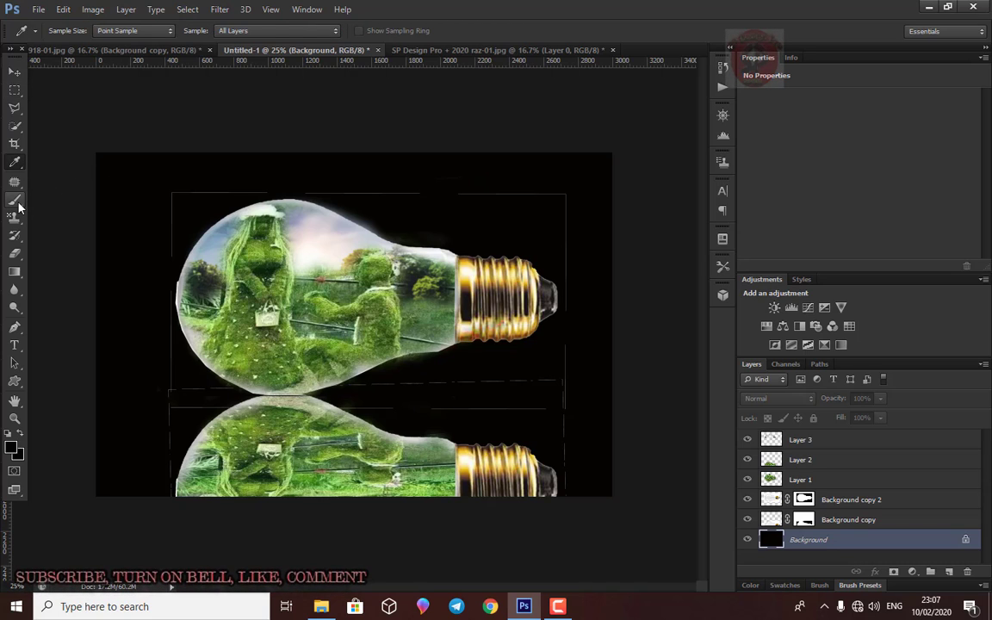
pyautogui.click(14, 199)
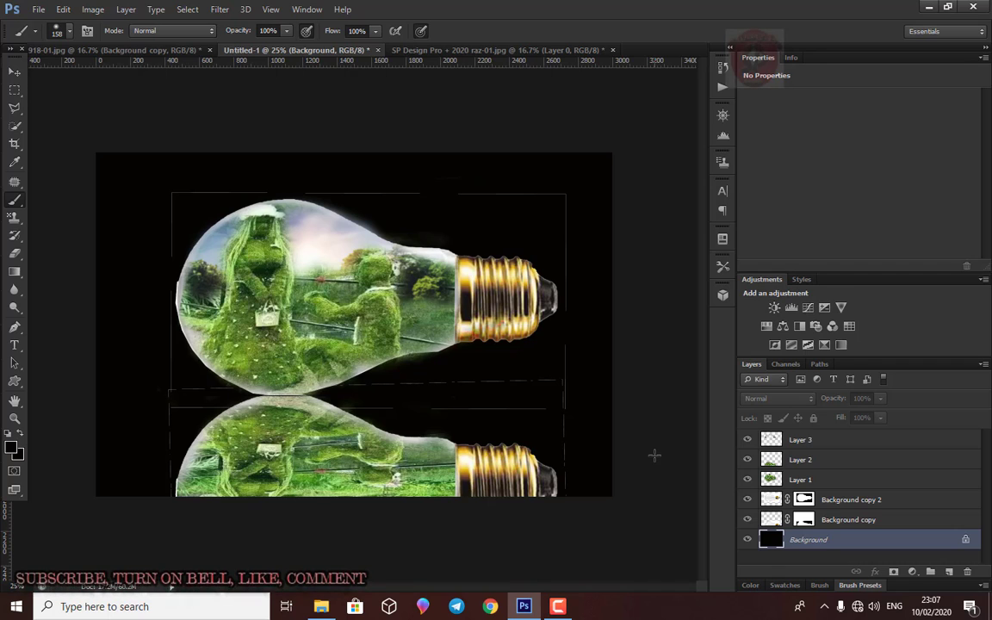
pyautogui.hotkey('ctrl', '+')
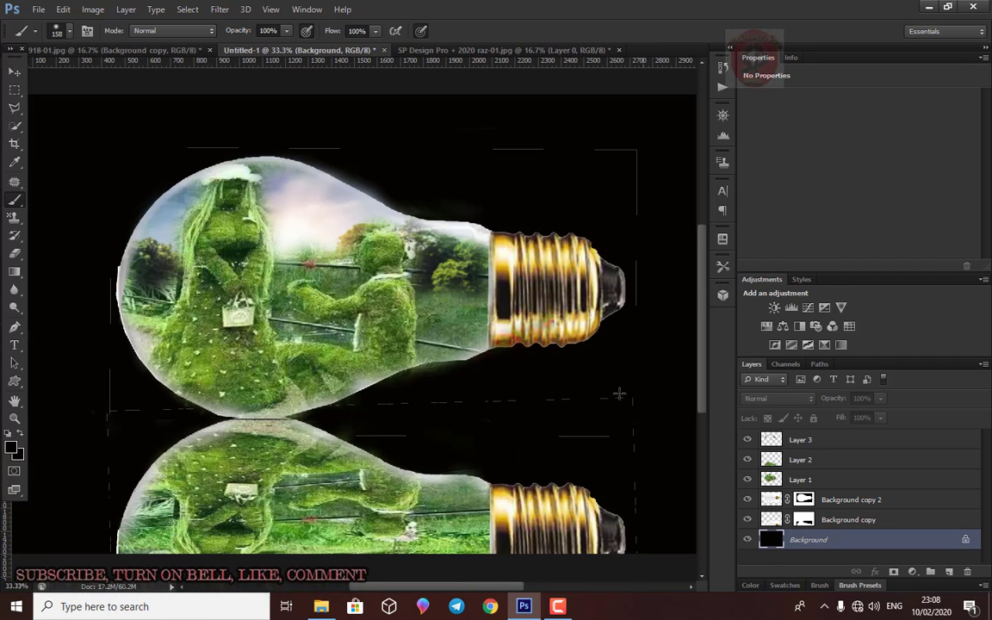
pyautogui.scroll(-1, 615, 431)
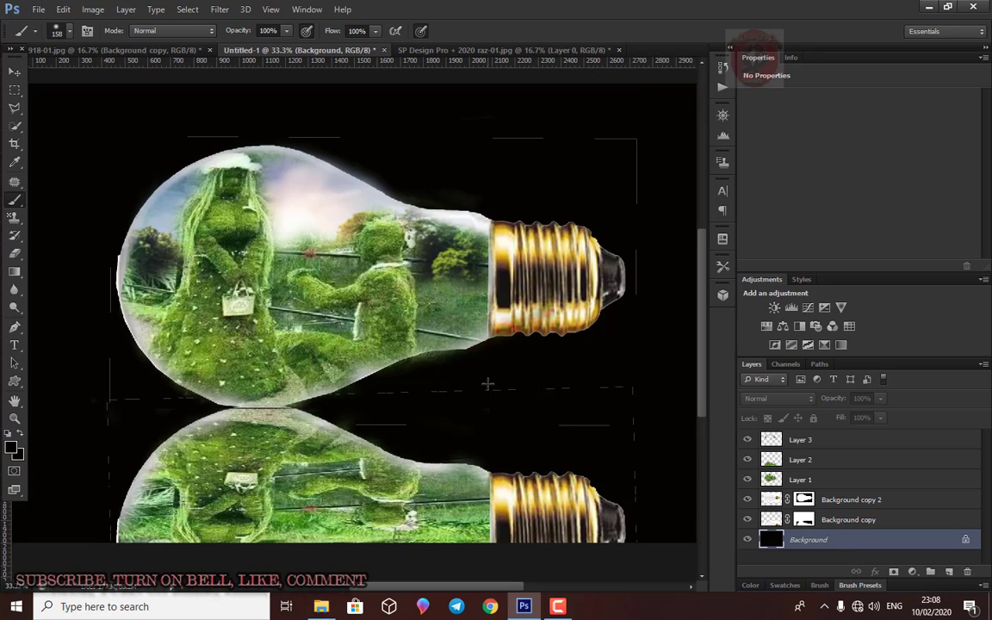
pyautogui.scroll(1, 435, 361)
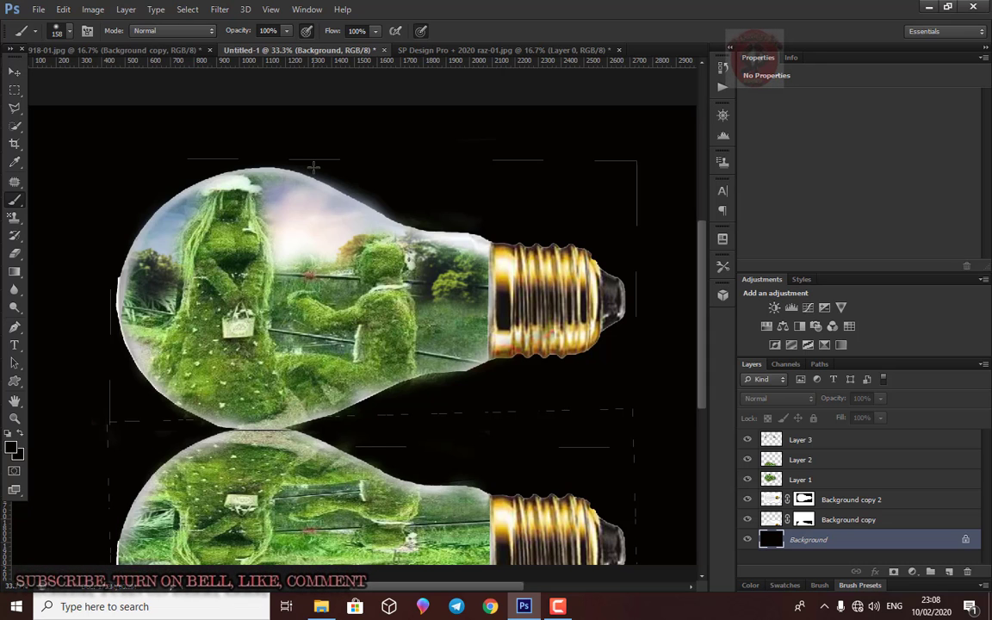
pyautogui.hotkey('ctrl', '+')
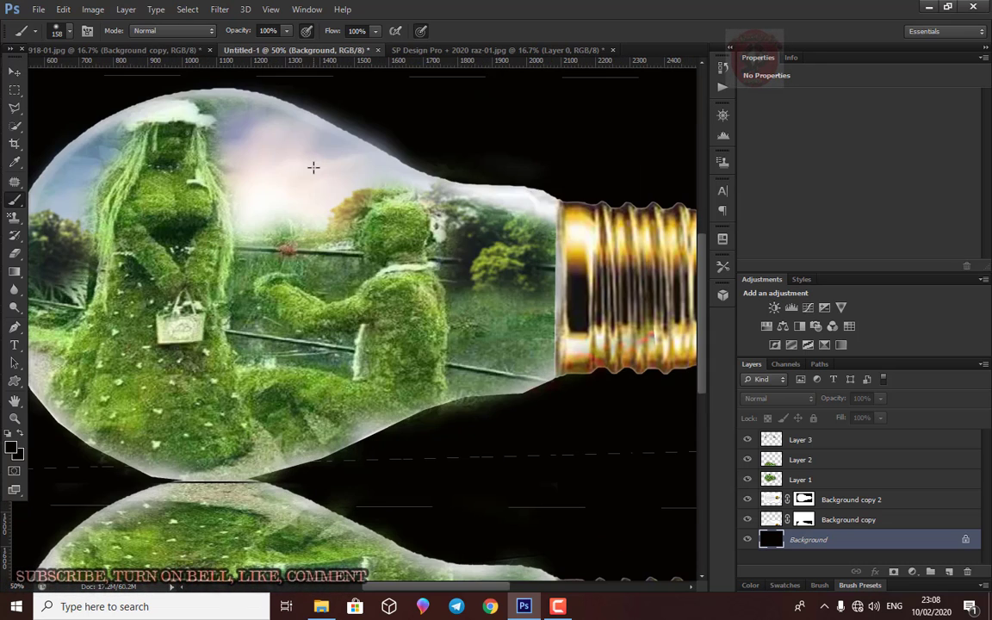
pyautogui.hotkey('ctrl', '-')
pyautogui.hotkey('ctrl', '-')
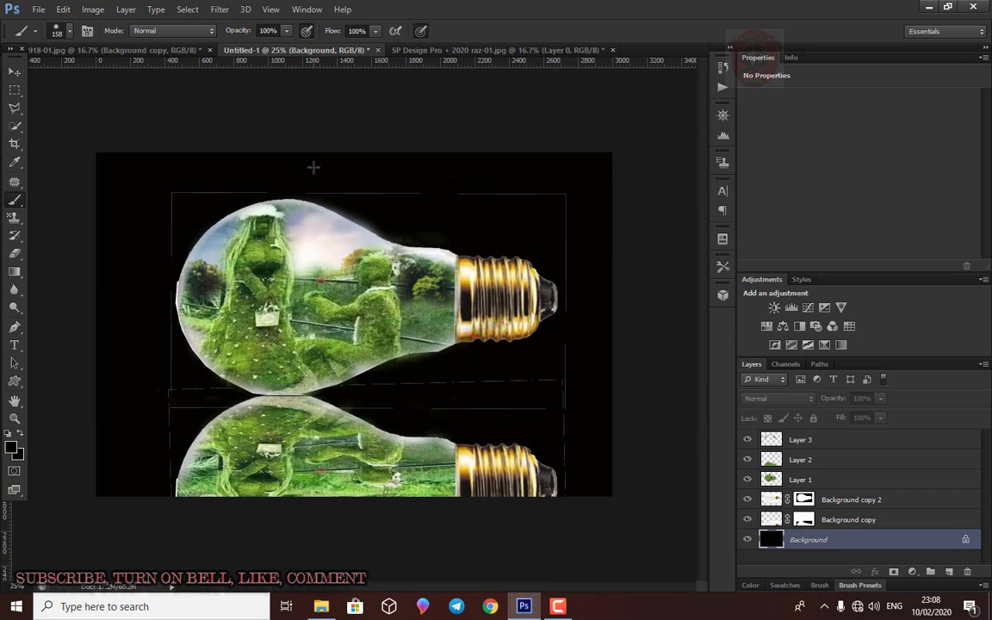
# Open the 'sparkle light overlay effects' image
pyautogui.click(32, 10)
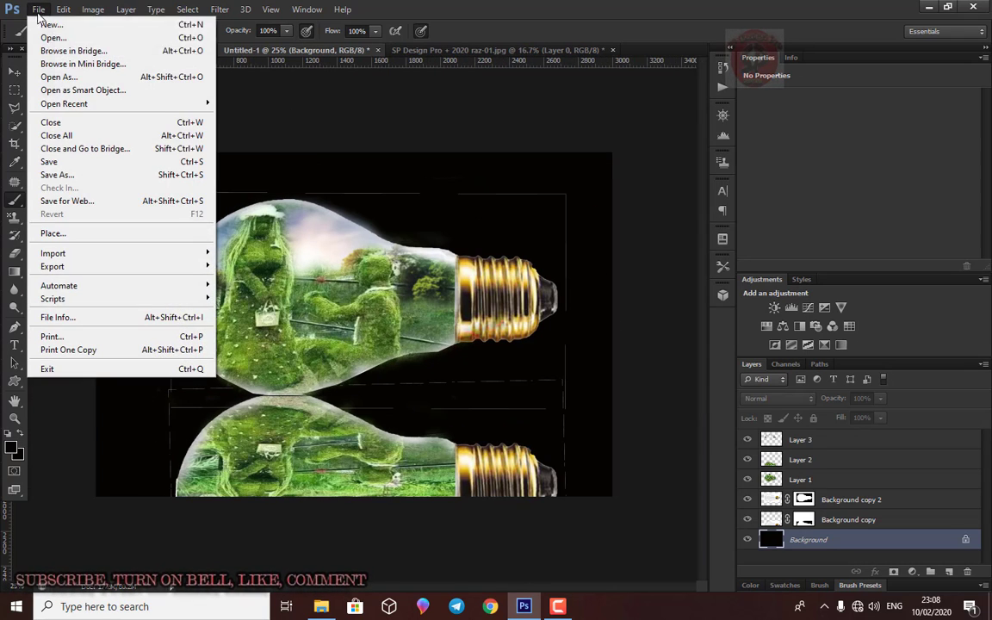
pyautogui.click(41, 36)
pyautogui.scroll(-3, 646, 396)
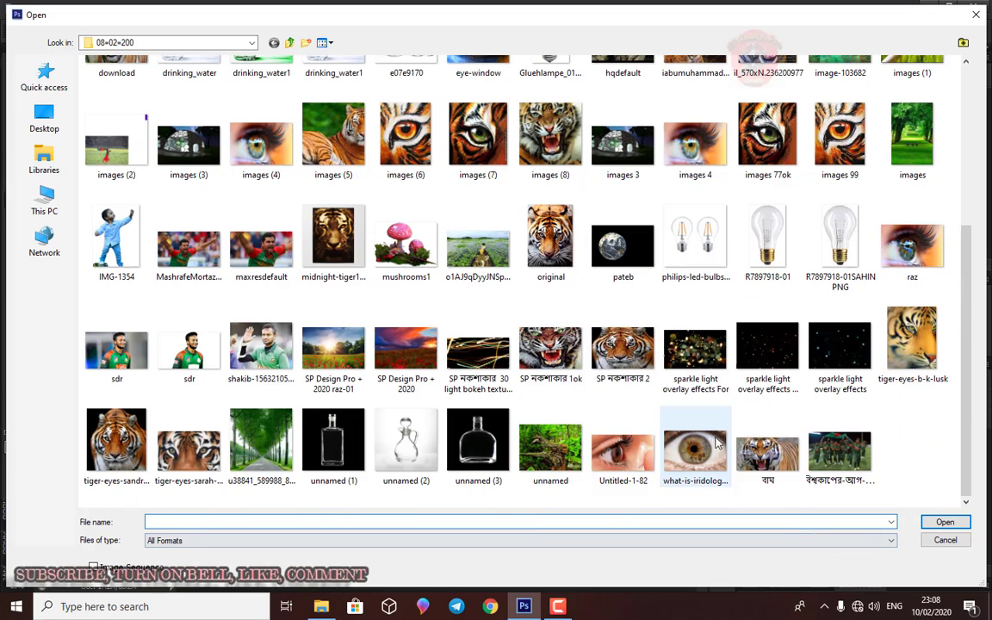
pyautogui.click(840, 362)
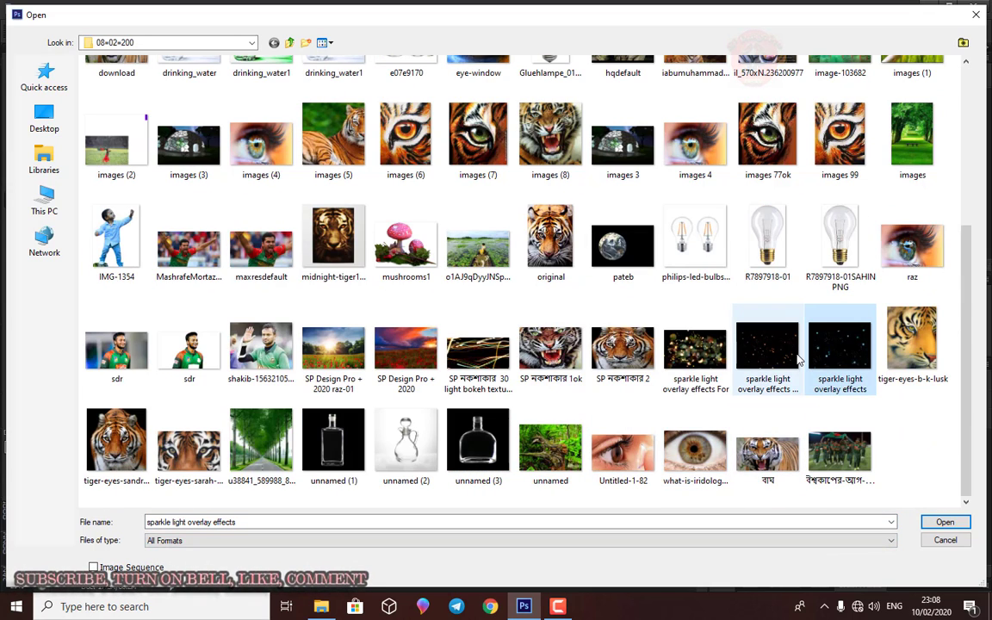
pyautogui.click(945, 522)
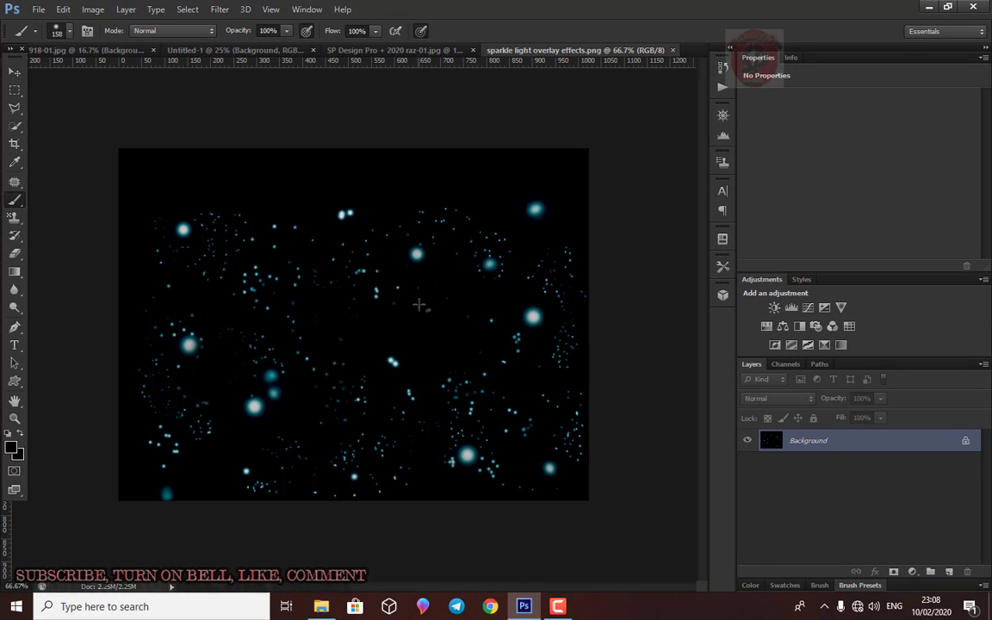
# Unlock the sparkle Background as Layer 0 and start dragging it to the lightbulb document
pyautogui.doubleClick(830, 443)
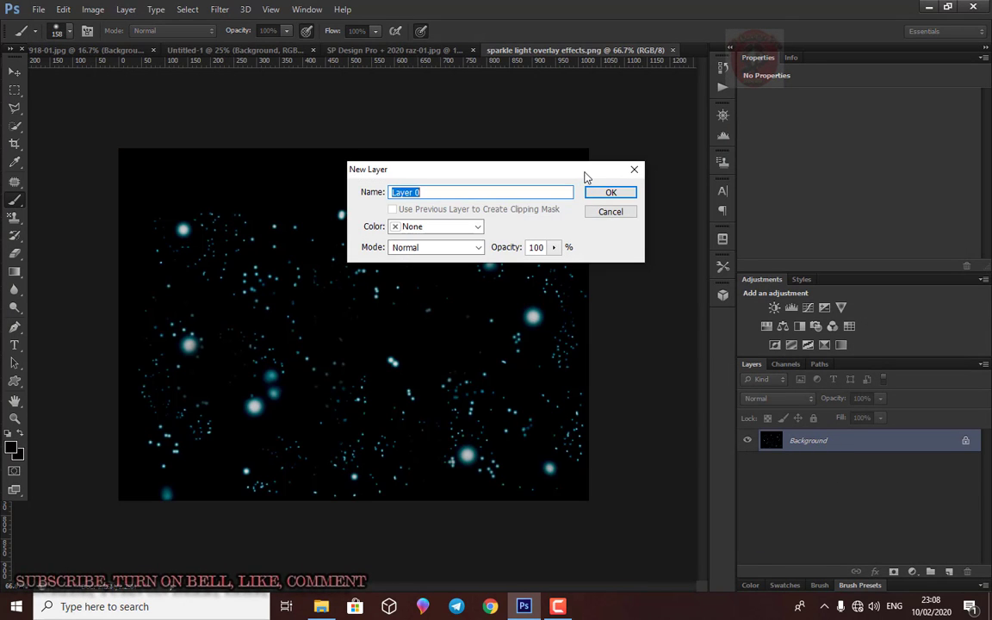
pyautogui.click(612, 192)
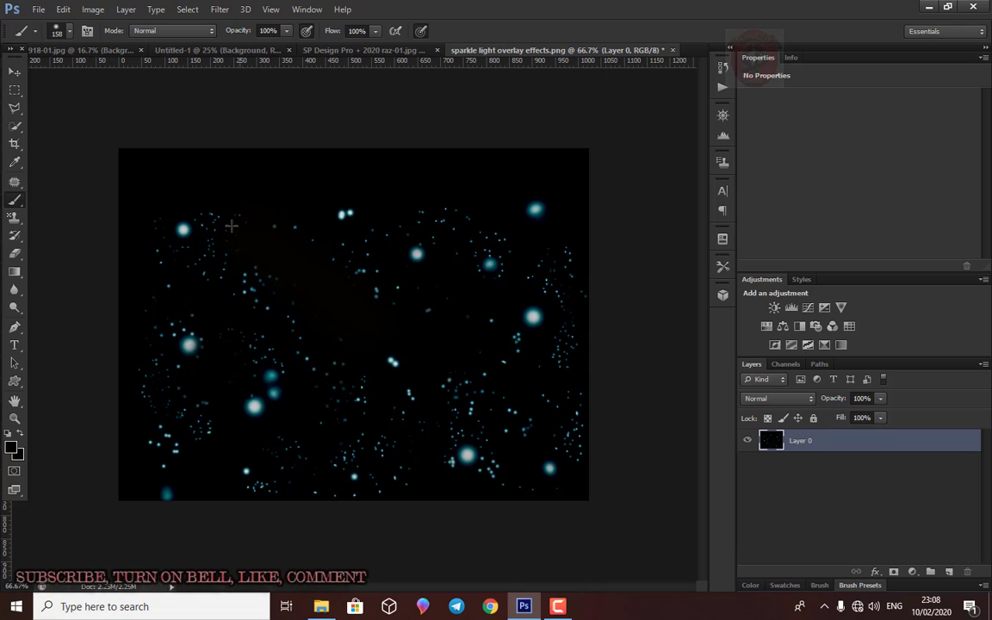
pyautogui.click(14, 71)
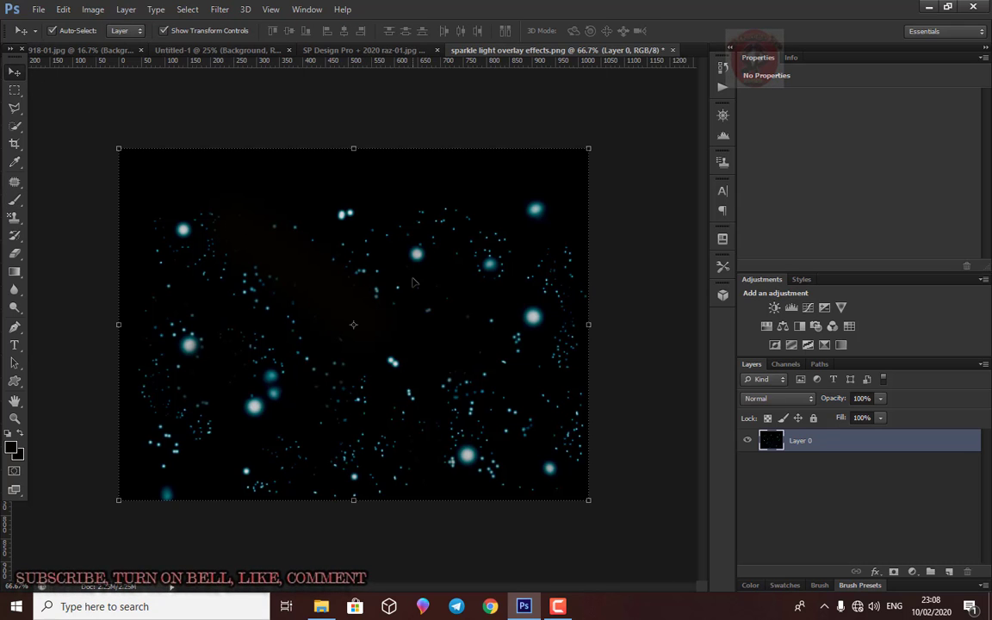
pyautogui.moveTo(413, 281); pyautogui.dragTo(262, 59)
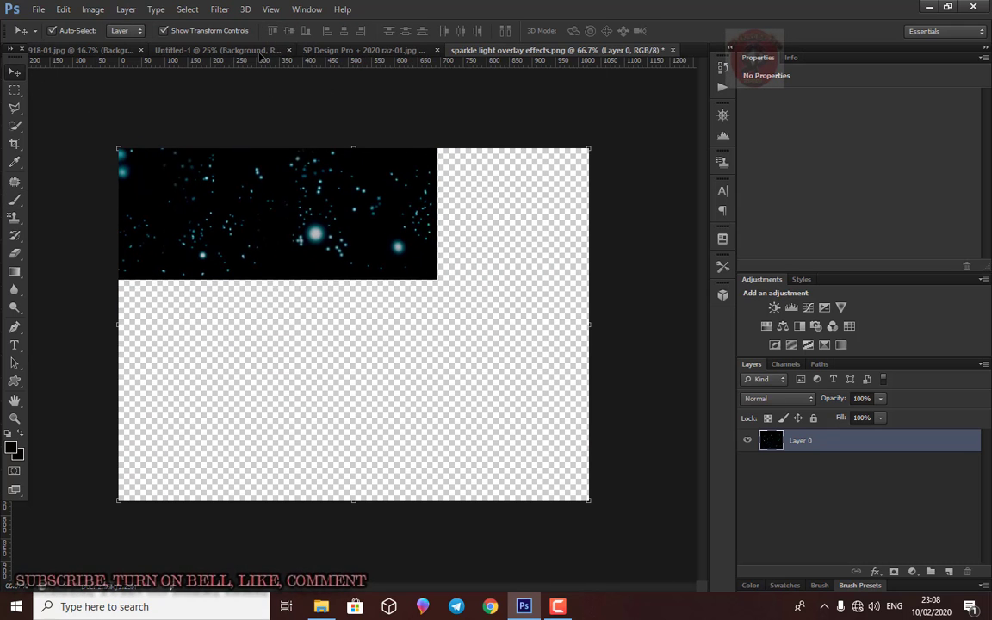
# Drop the sparkles into Untitled-1 and scale them with Ctrl+T to cover the whole canvas
pyautogui.moveTo(262, 59); pyautogui.dragTo(299, 258)
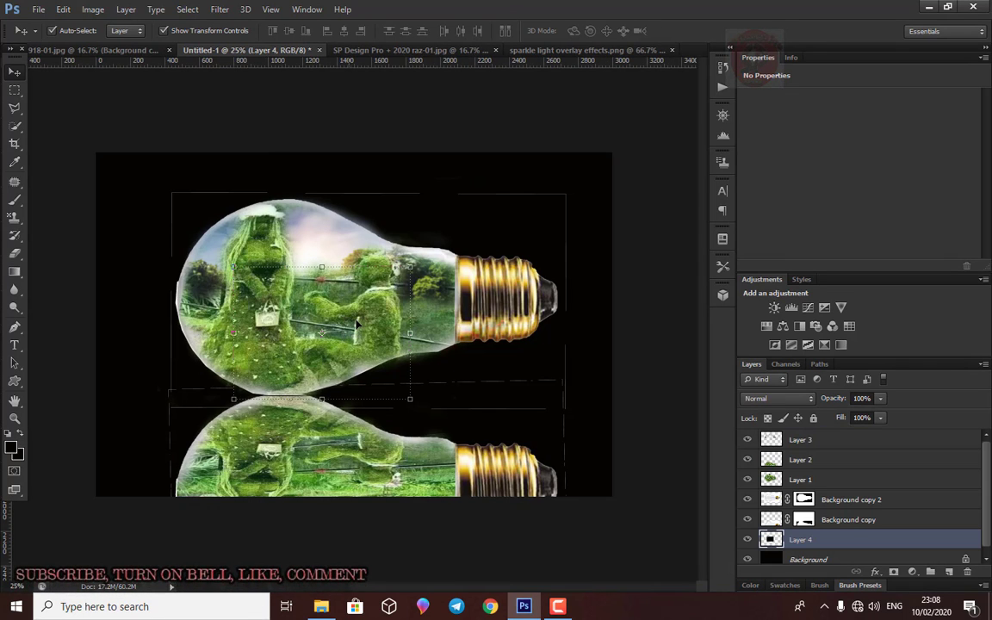
pyautogui.hotkey('ctrl', 't')
pyautogui.moveTo(410, 267); pyautogui.dragTo(610, 156)
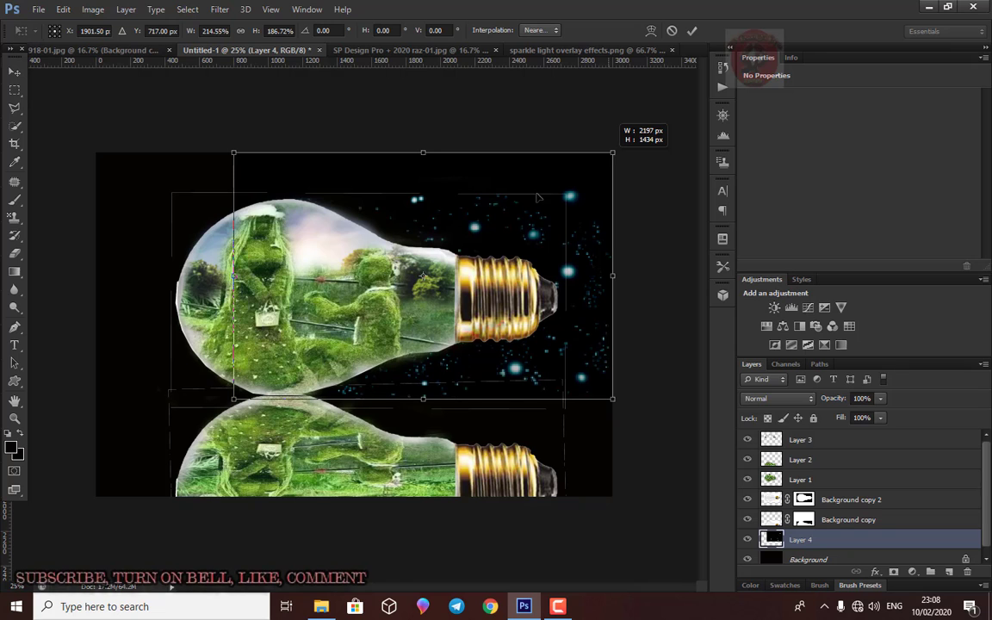
pyautogui.moveTo(234, 398); pyautogui.dragTo(96, 496)
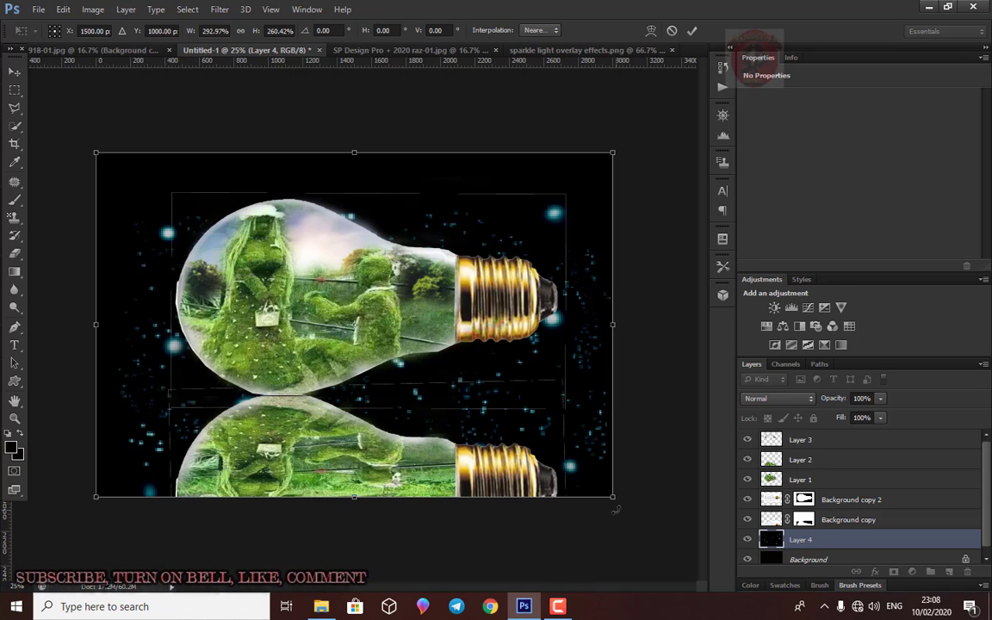
pyautogui.press('Return')
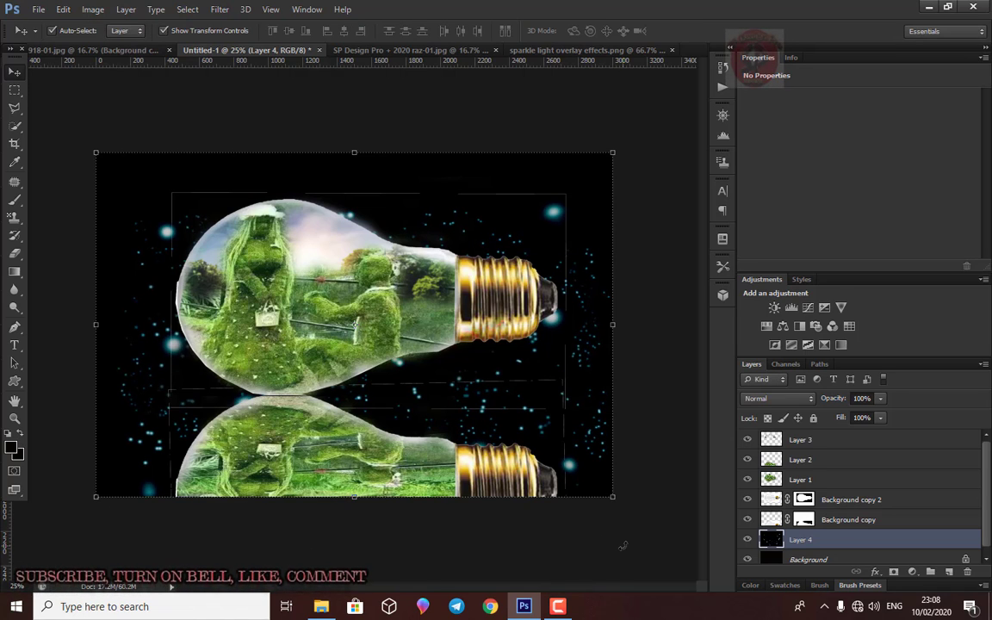
pyautogui.click(657, 519)
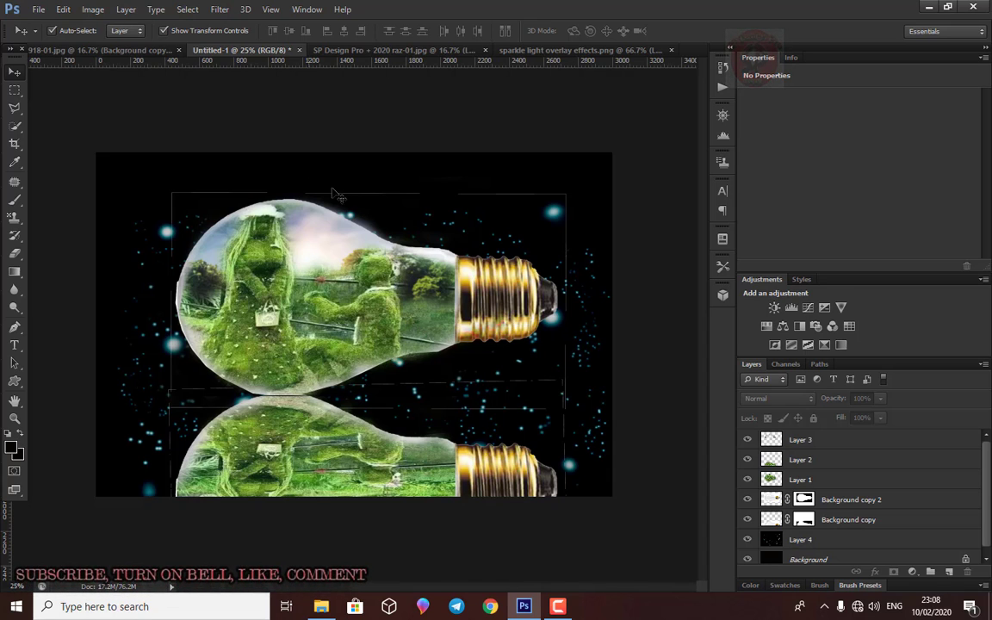
# Save the composition as JPEG 'SAHIN1' with ICC profile embedded at maximum quality 12
pyautogui.click(38, 10)
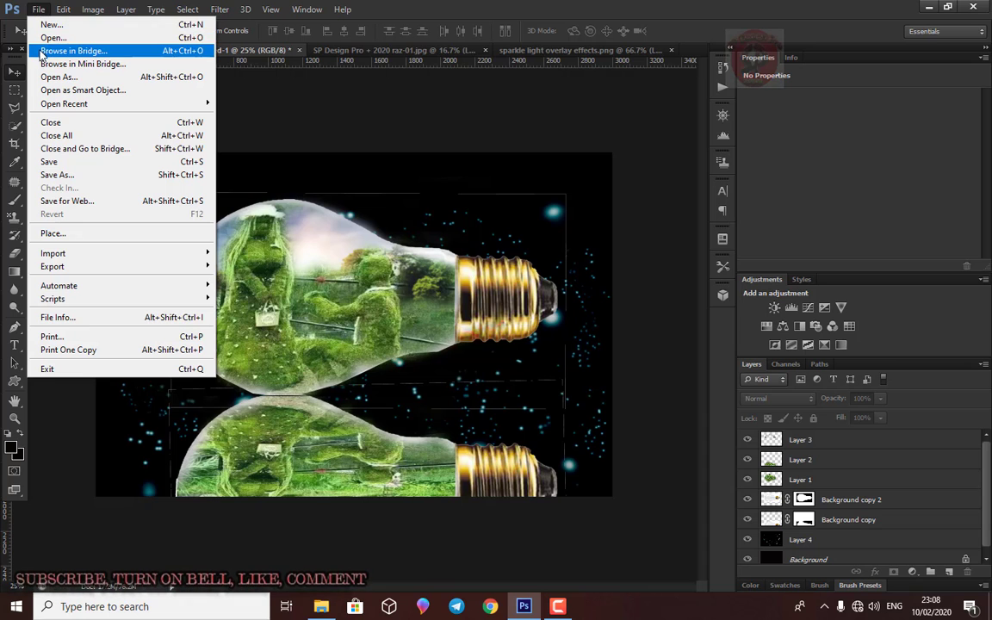
pyautogui.click(61, 176)
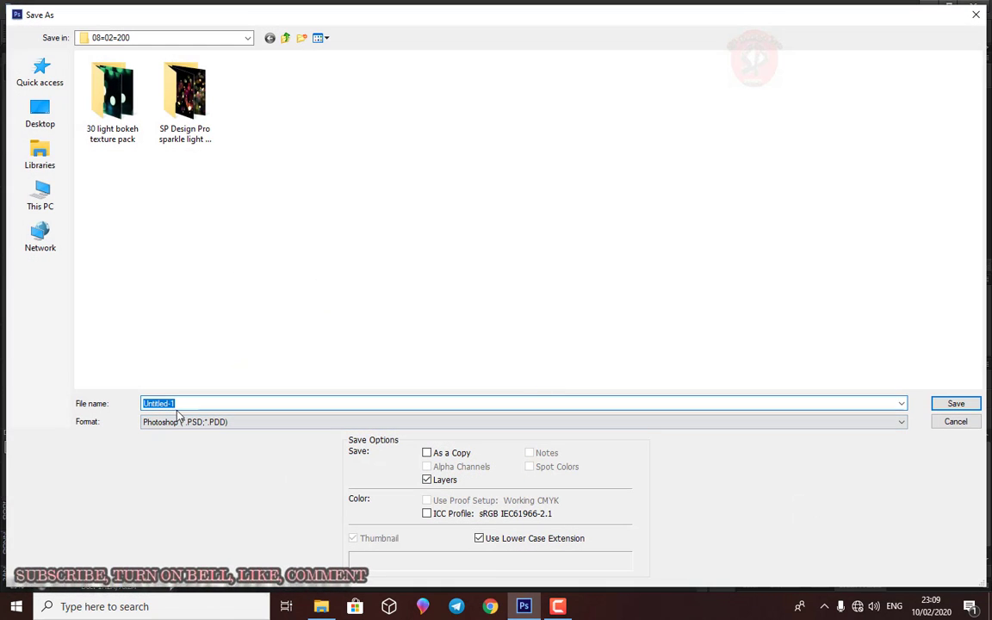
pyautogui.click(185, 422)
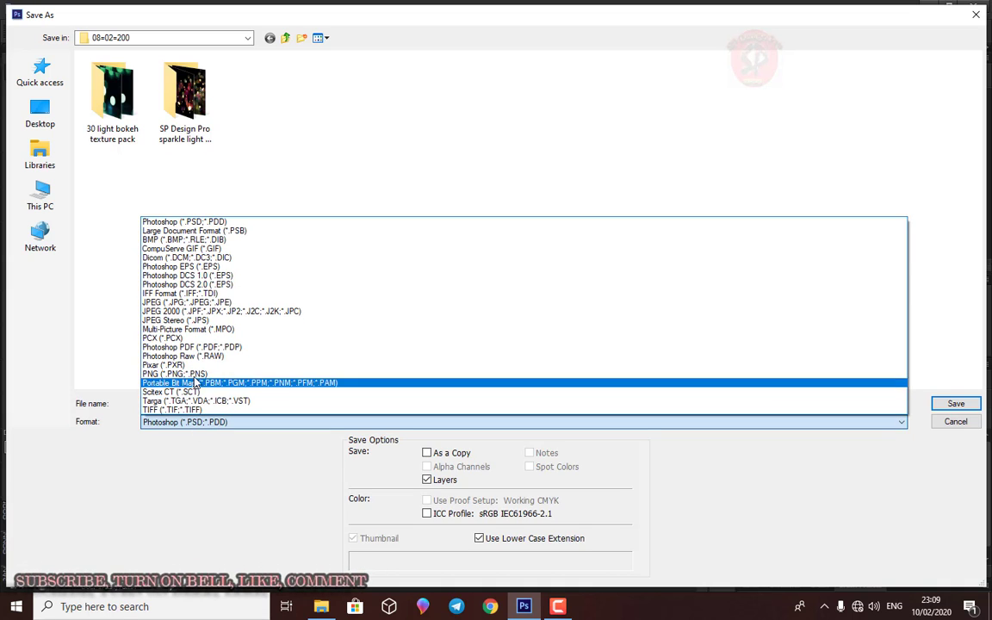
pyautogui.click(193, 294)
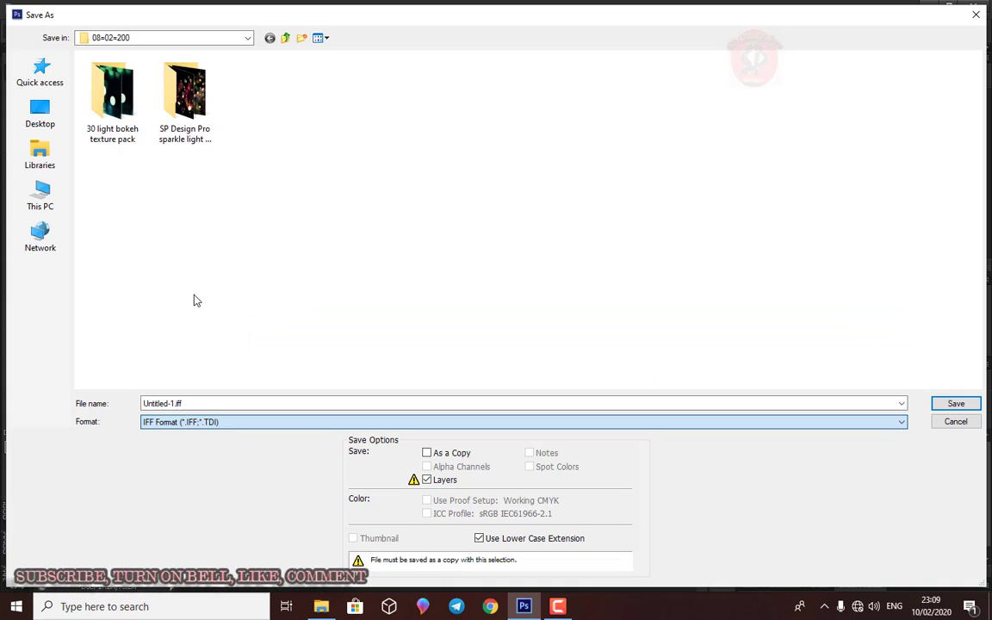
pyautogui.click(191, 422)
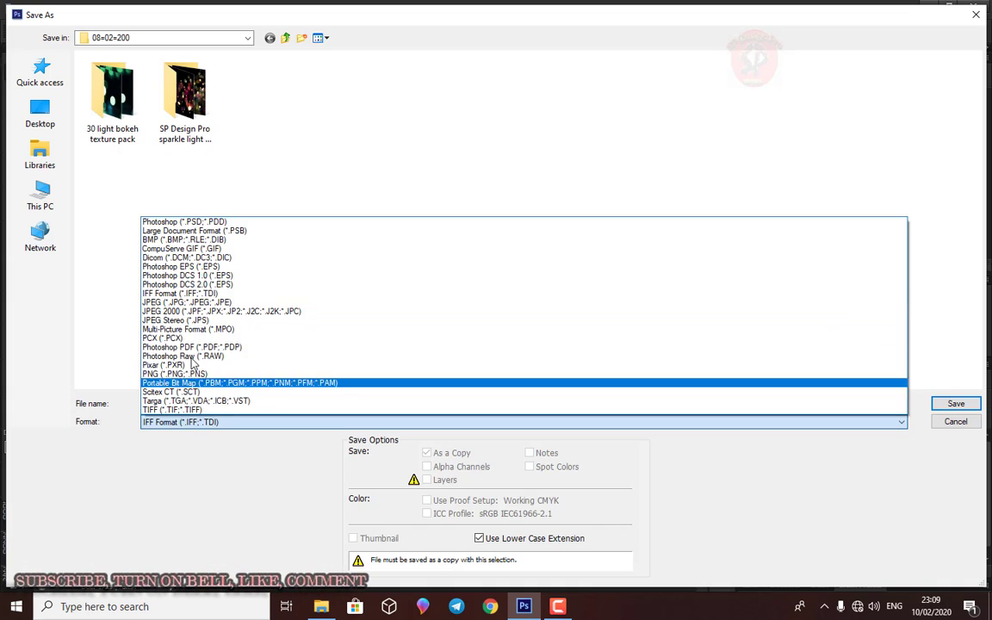
pyautogui.click(186, 306)
pyautogui.doubleClick(203, 405)
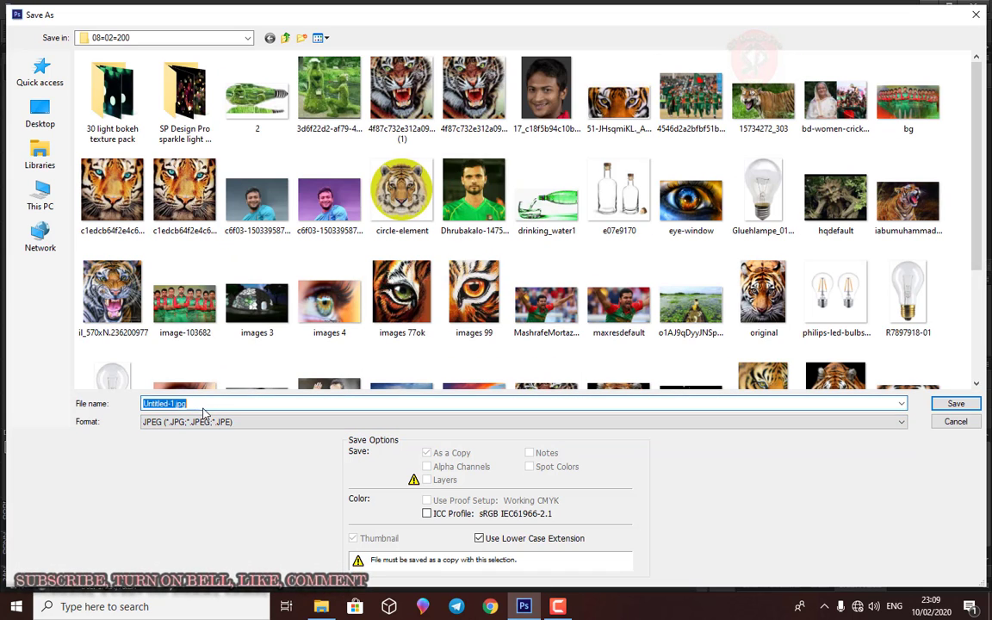
pyautogui.press('BackSpace')
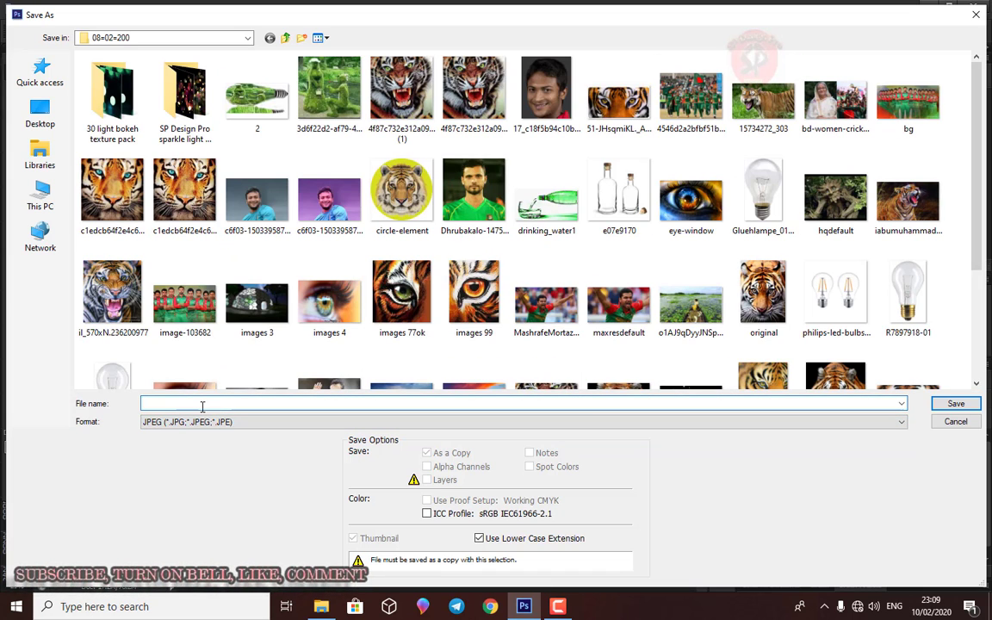
pyautogui.write('SAHI')
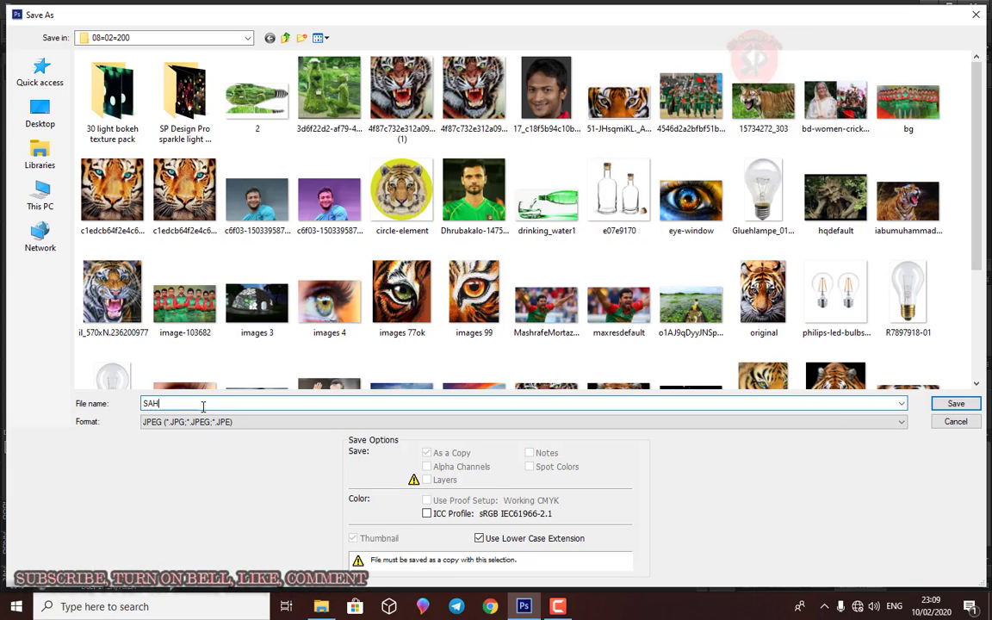
pyautogui.write('N1')
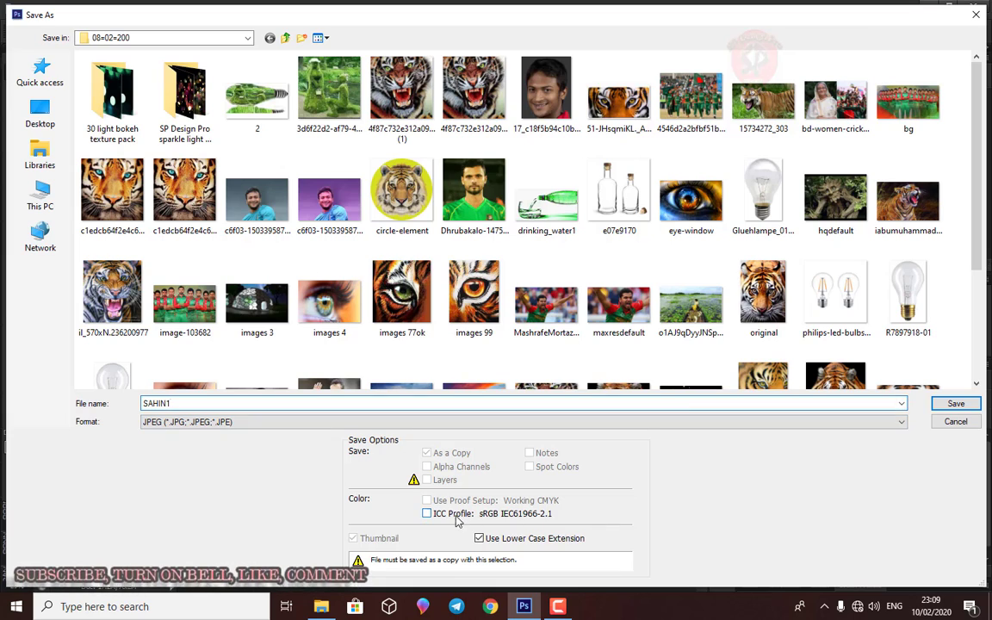
pyautogui.click(426, 514)
pyautogui.click(958, 404)
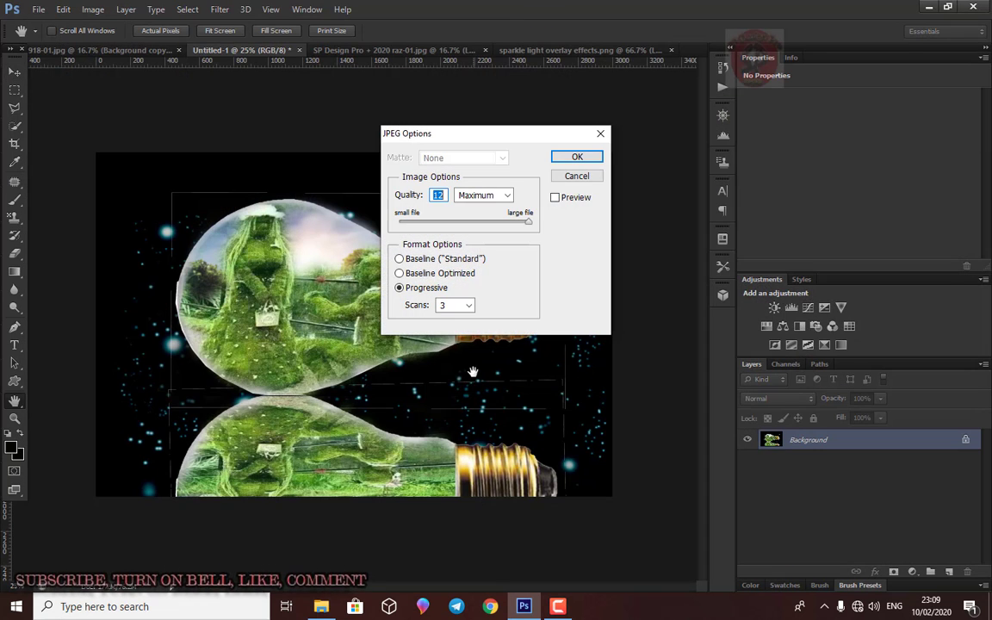
pyautogui.click(578, 158)
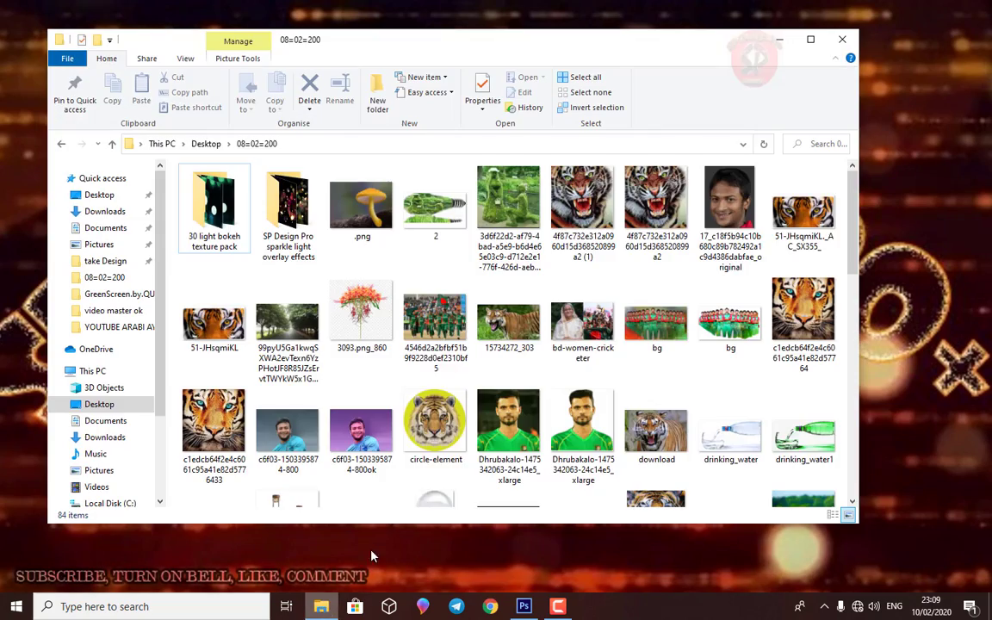
# Locate the saved SAHIN1 image and set it as the desktop background
pyautogui.scroll(-2, 448, 310)
pyautogui.scroll(-2, 474, 301)
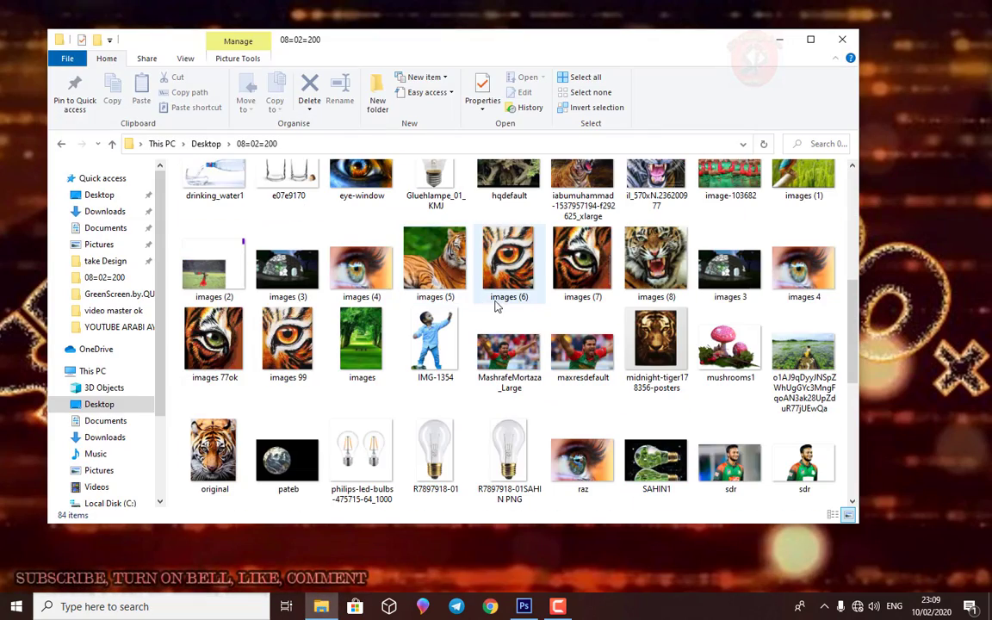
pyautogui.scroll(4, 508, 306)
pyautogui.scroll(-5, 525, 302)
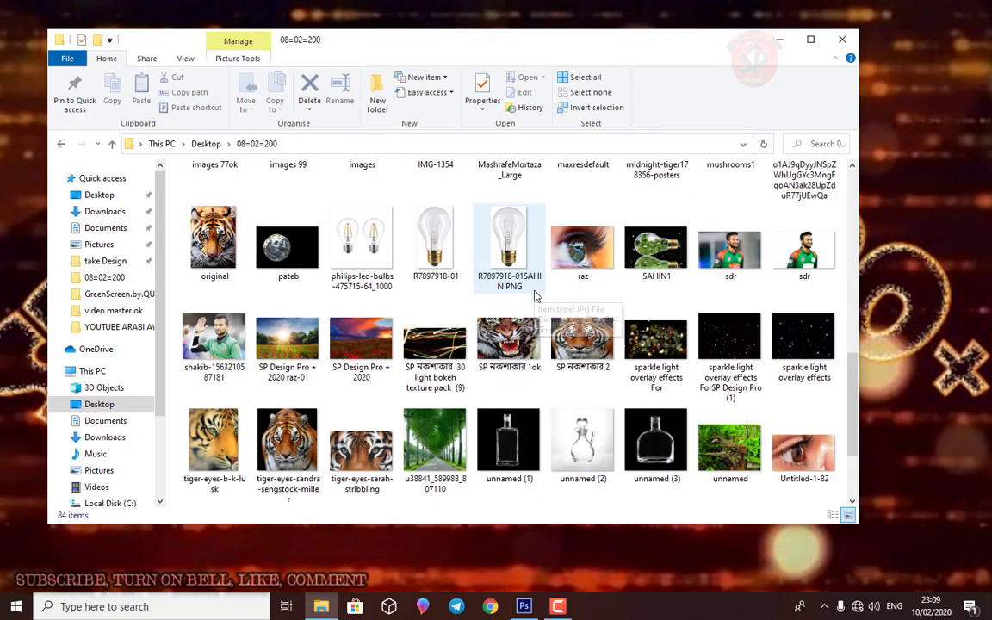
pyautogui.scroll(-1, 534, 296)
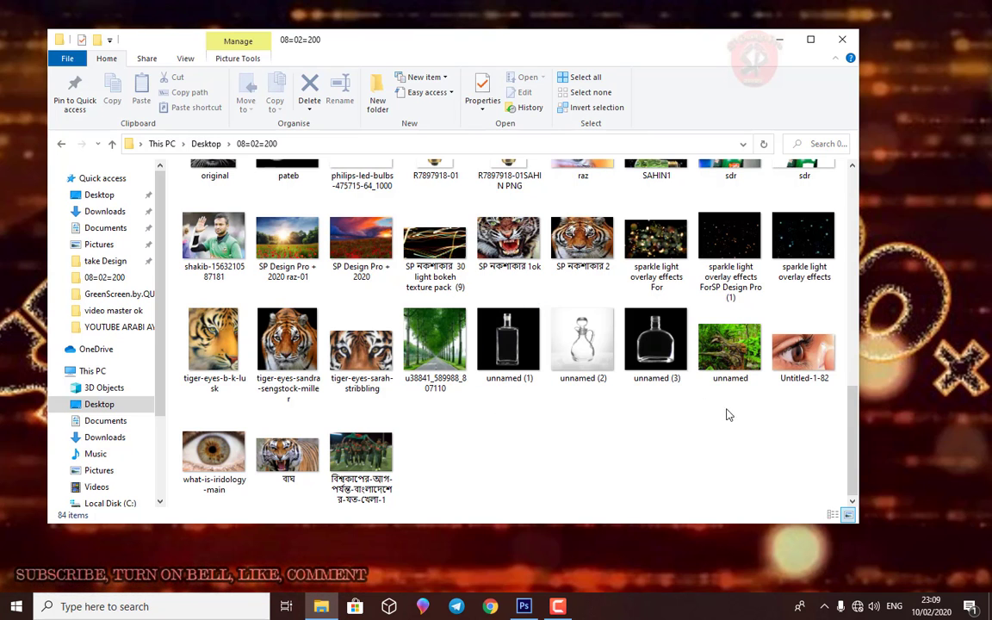
pyautogui.scroll(2, 767, 332)
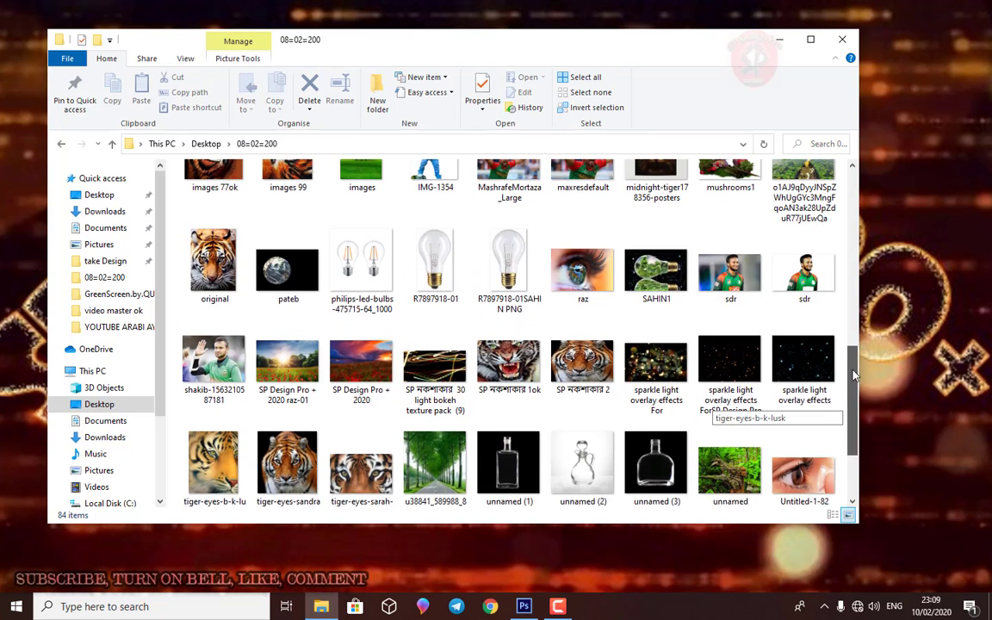
pyautogui.rightClick(674, 295)
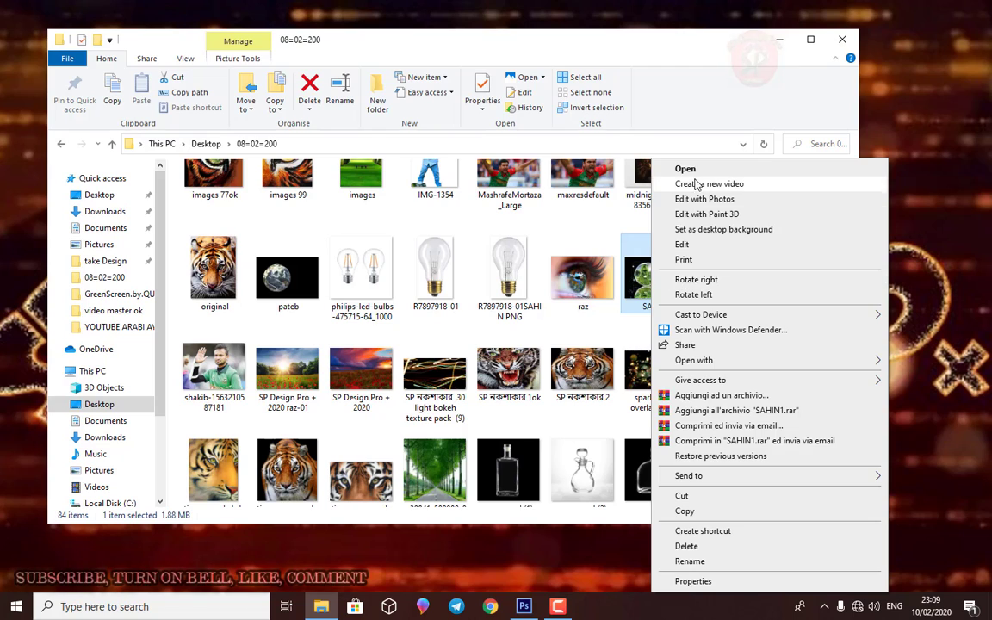
pyautogui.click(709, 230)
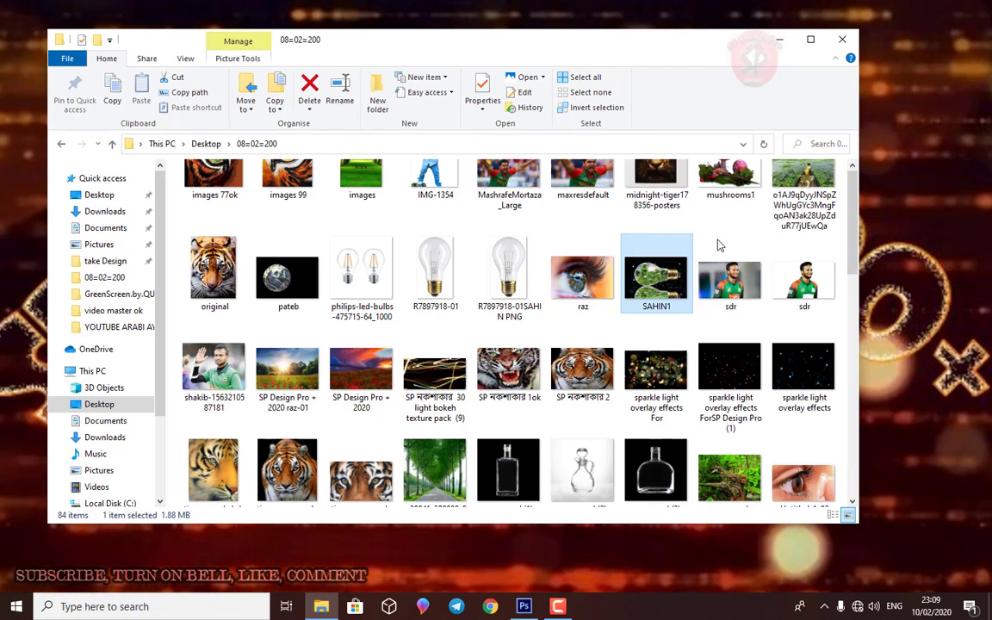
pyautogui.press('super+d')
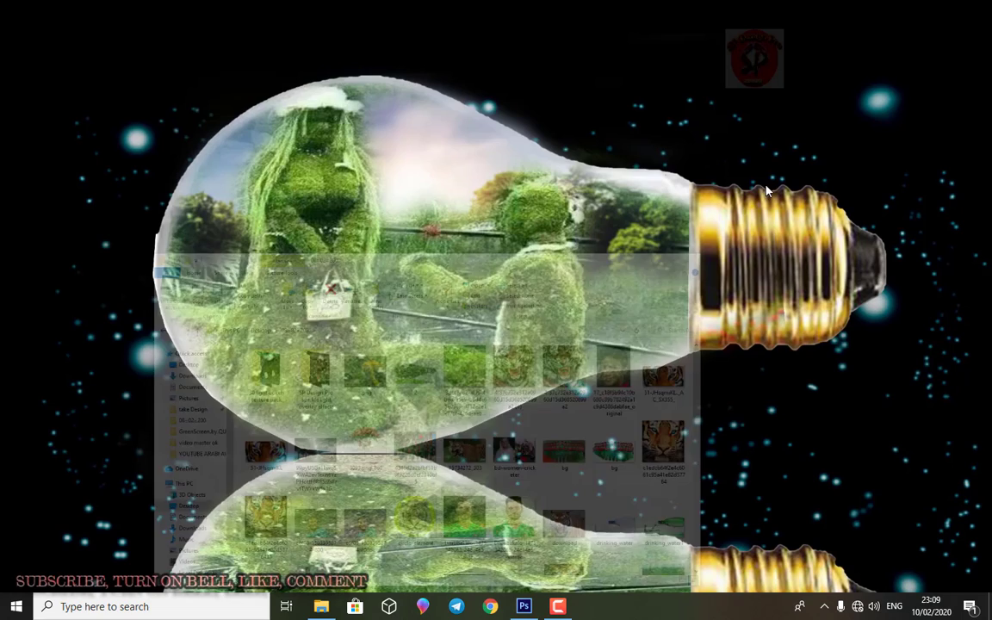